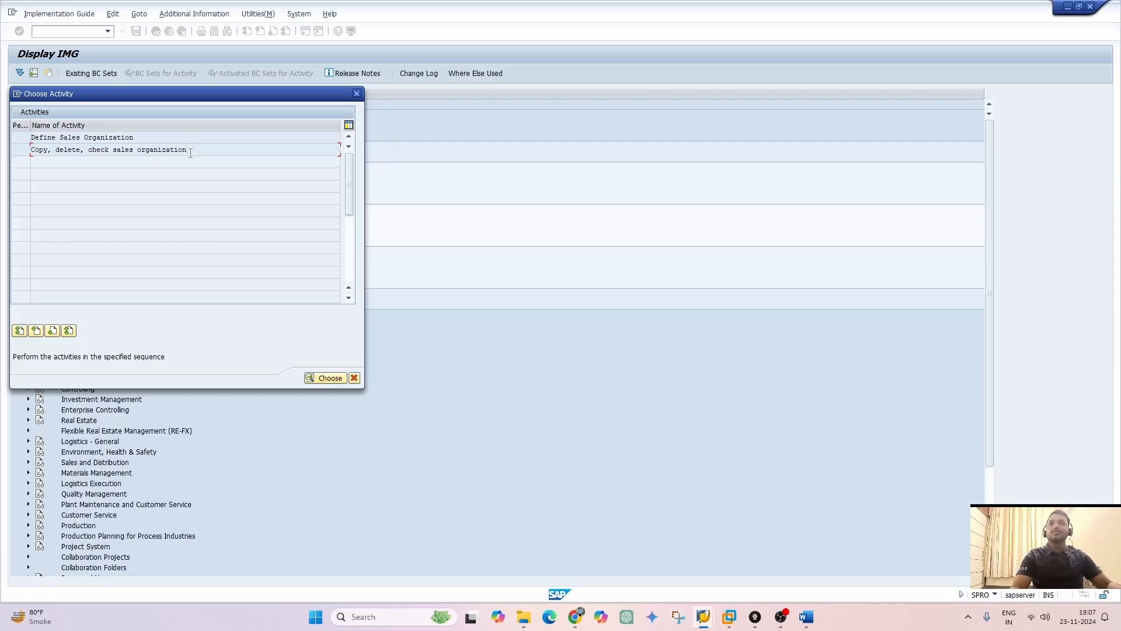
Start the copy, delete, check sales organization activity and copy sales organization 1000 to ZB00, accepting the number range and address transport
double_click(190, 152)
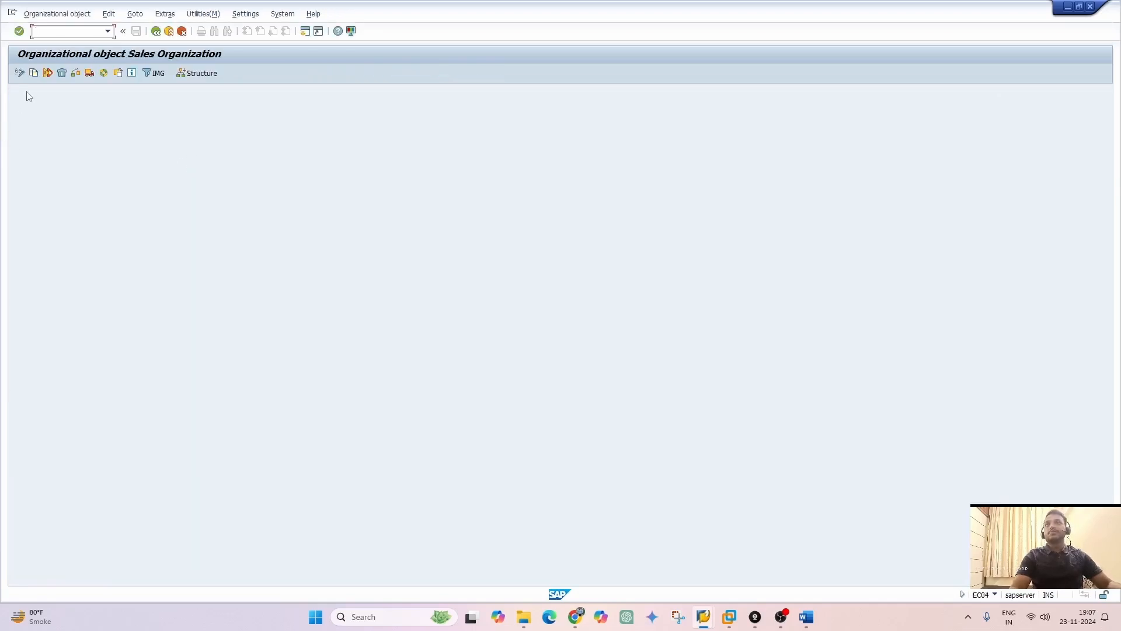
click(33, 74)
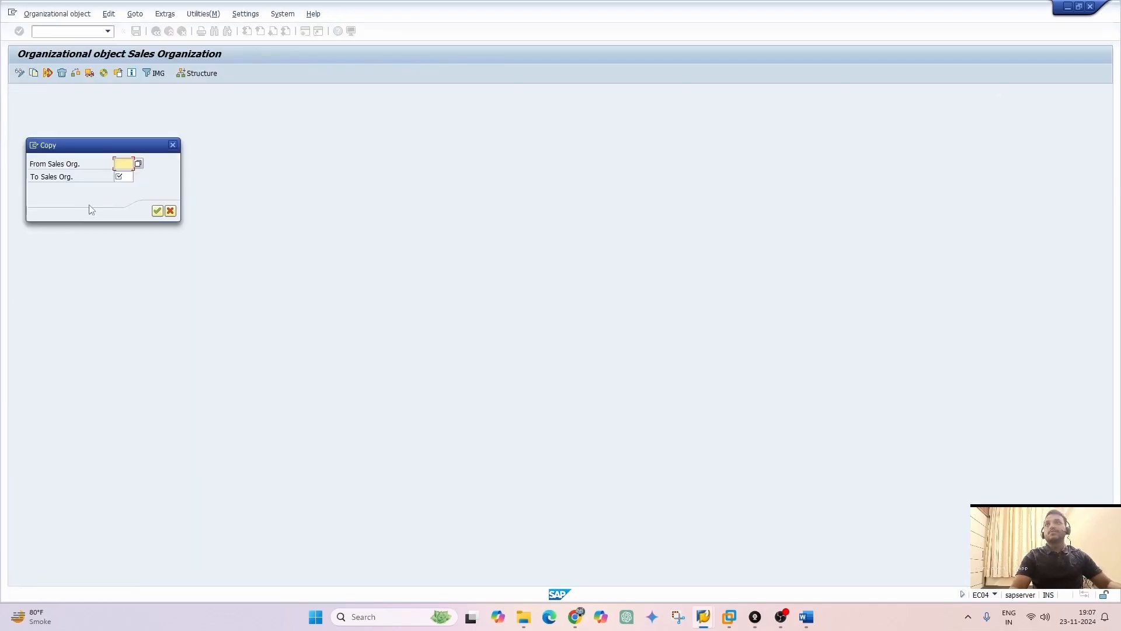
click(139, 164)
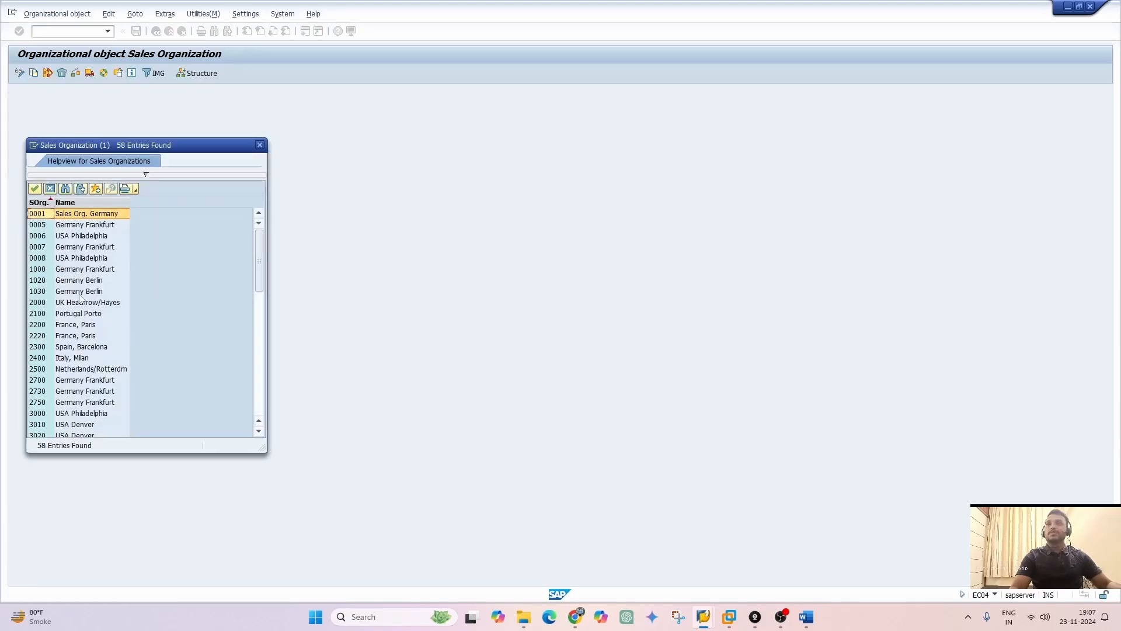
double_click(38, 271)
click(123, 178)
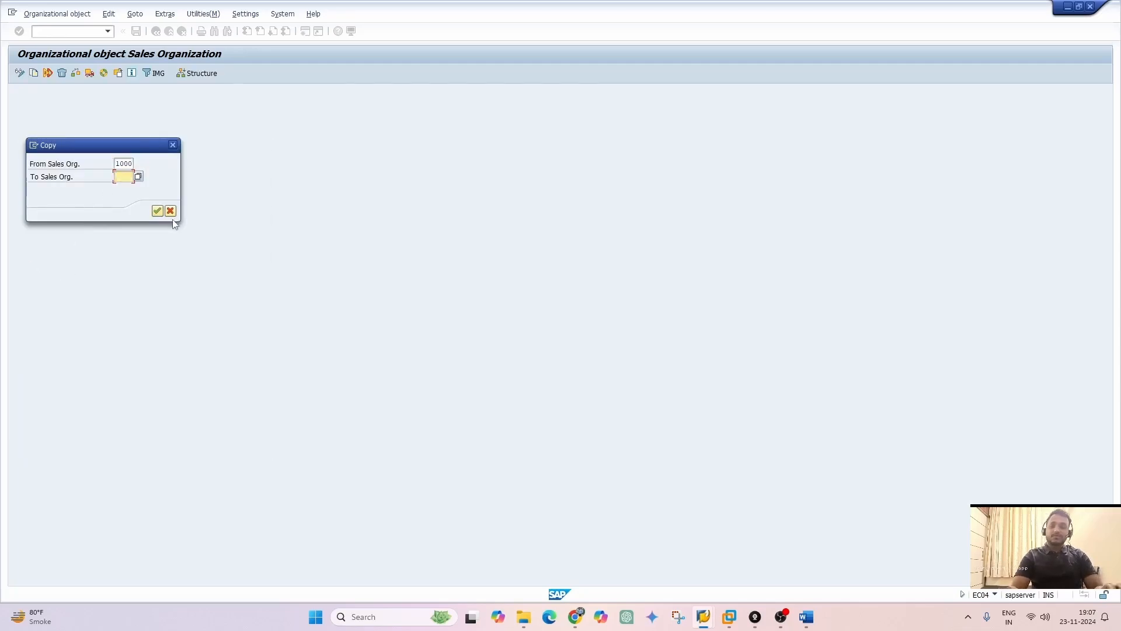
text(Z)
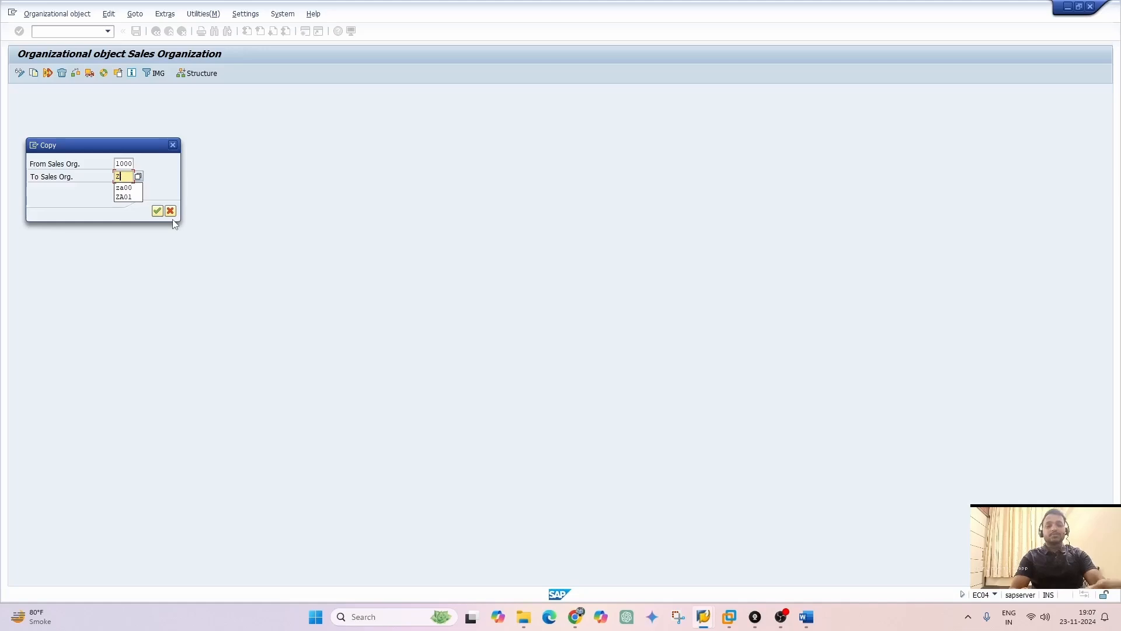
text(B00)
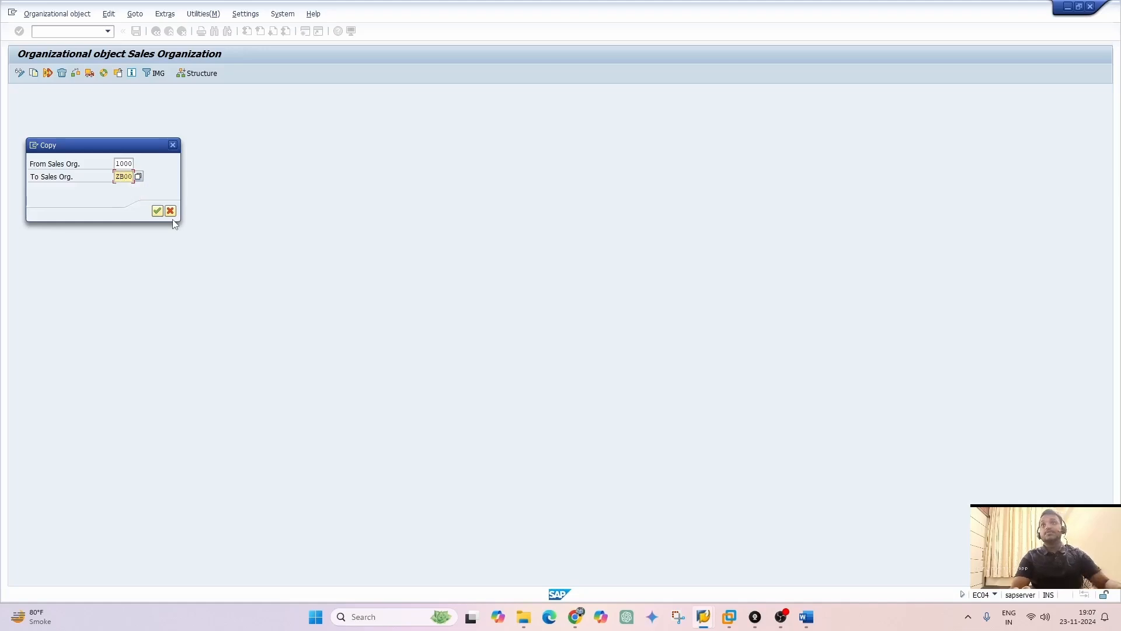
click(157, 210)
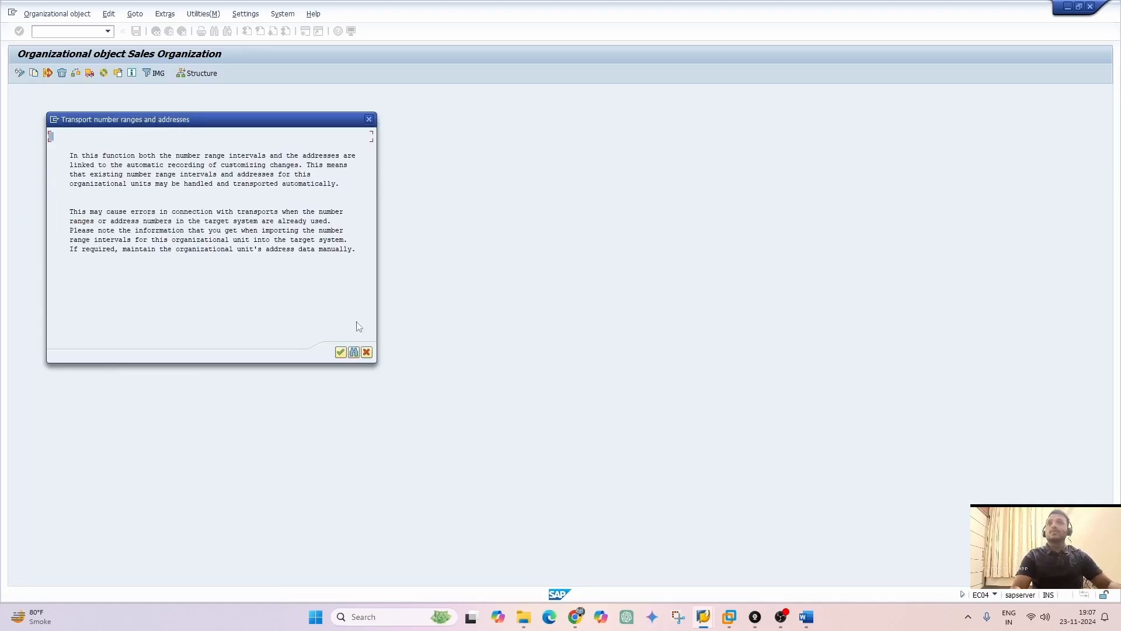
click(340, 351)
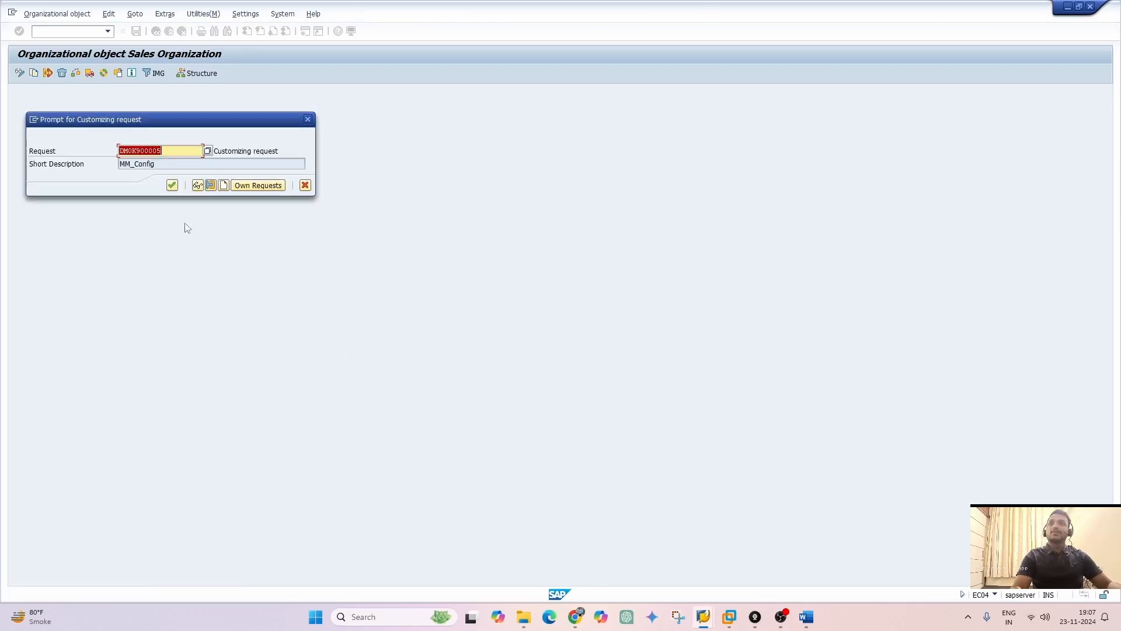
Create a new customizing request with the short description "SD_Sales Org" and save it
click(223, 186)
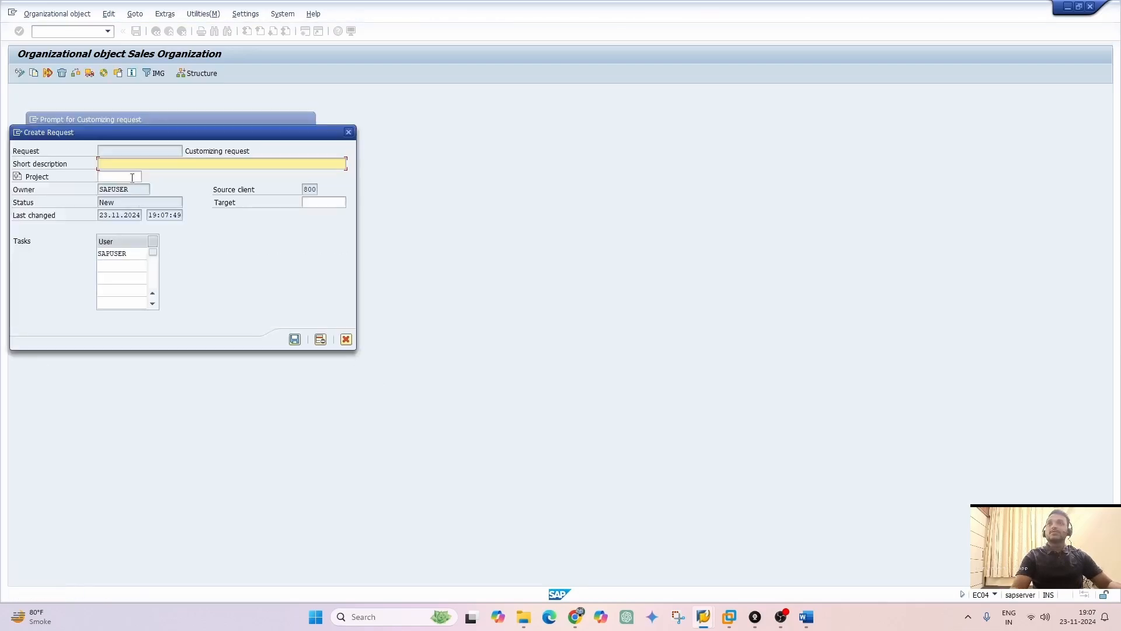
text(sd)
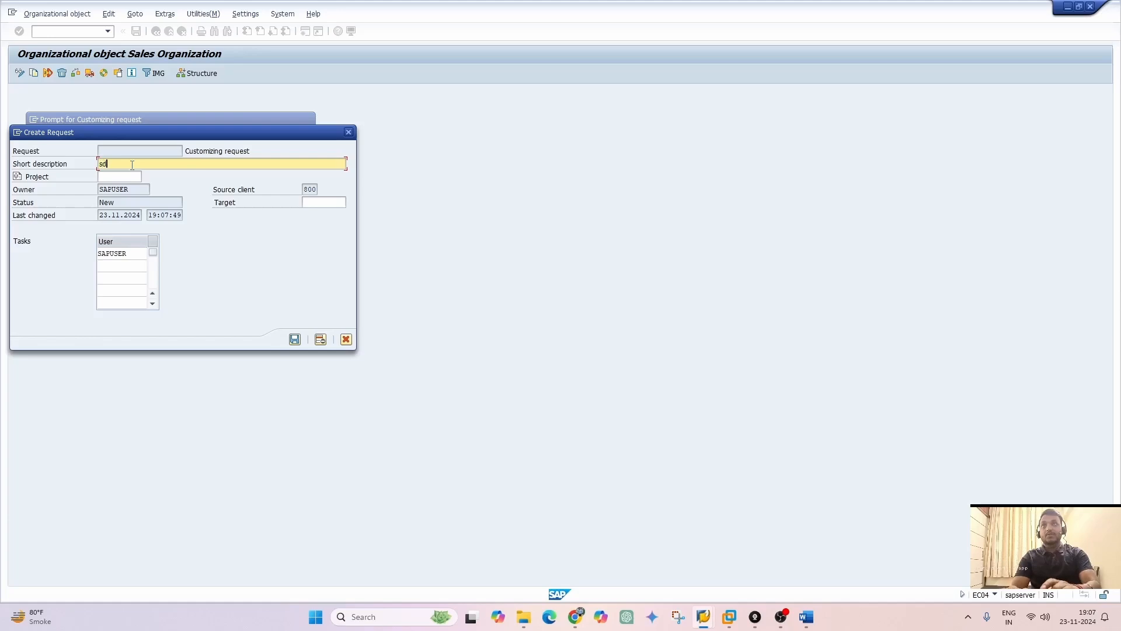
key(BackSpace)
key(BackSpace)
text(SD)
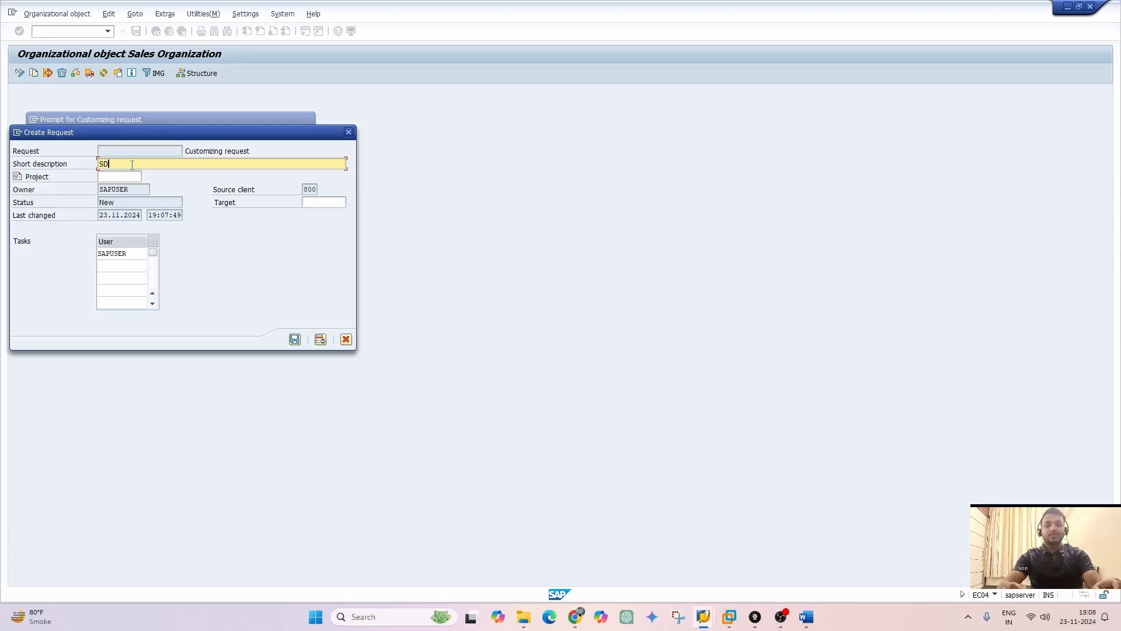
text(_)
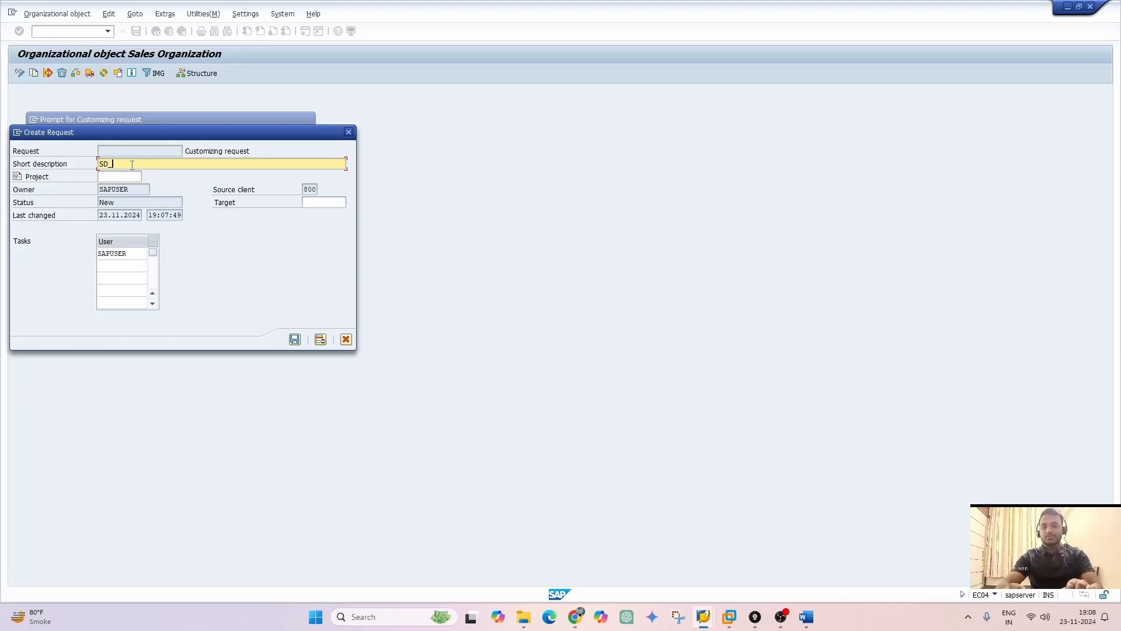
text(sALES_oRHG)
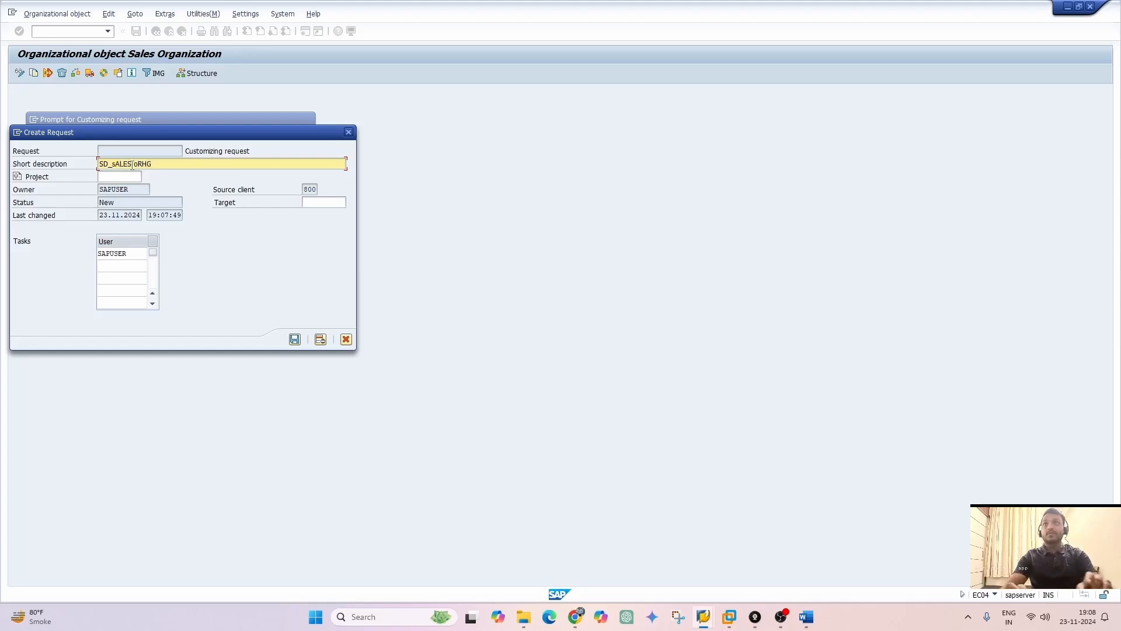
key(BackSpace)
key(BackSpace)
key(BackSpace)
key(BackSpace)
key(BackSpace)
key(BackSpace)
key(BackSpace)
key(BackSpace)
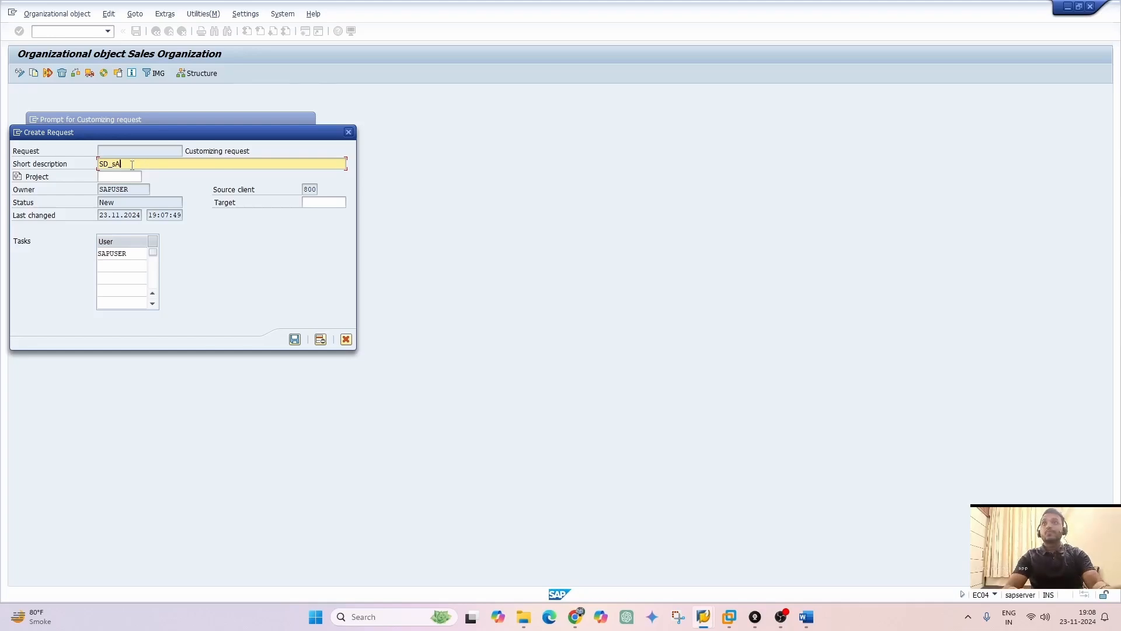
key(BackSpace)
key(BackSpace)
text(S)
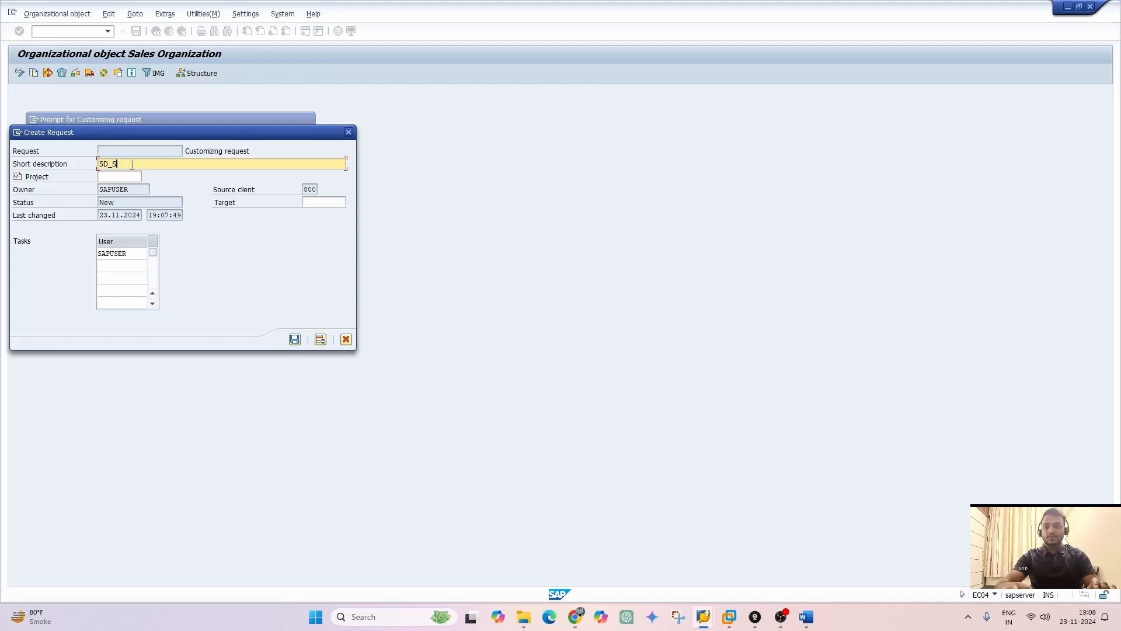
text(ales Org)
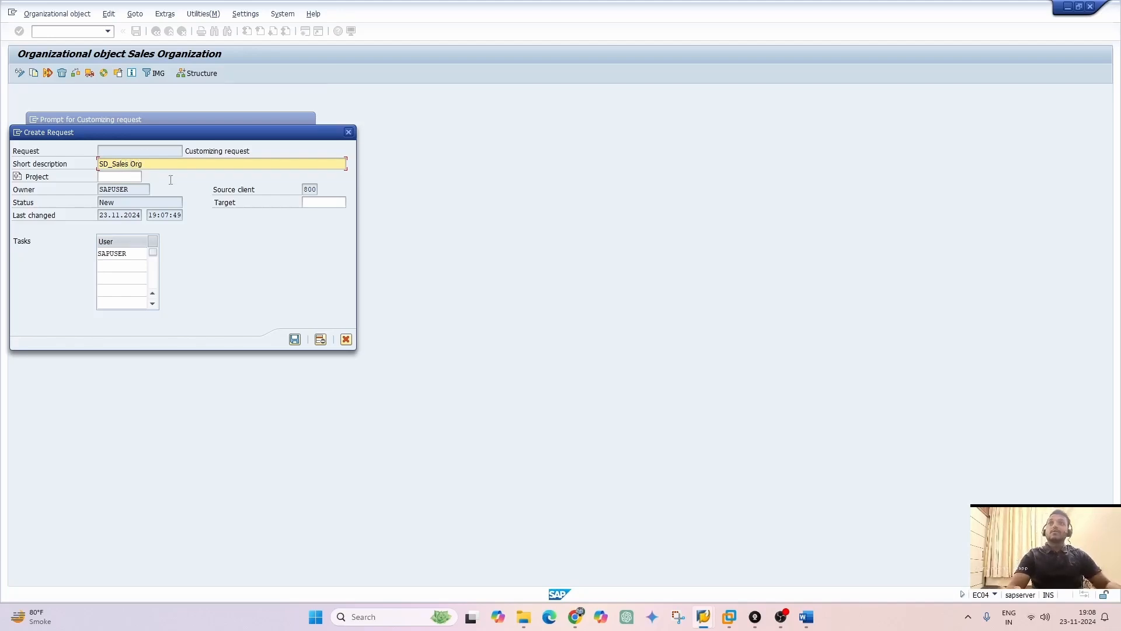
click(295, 339)
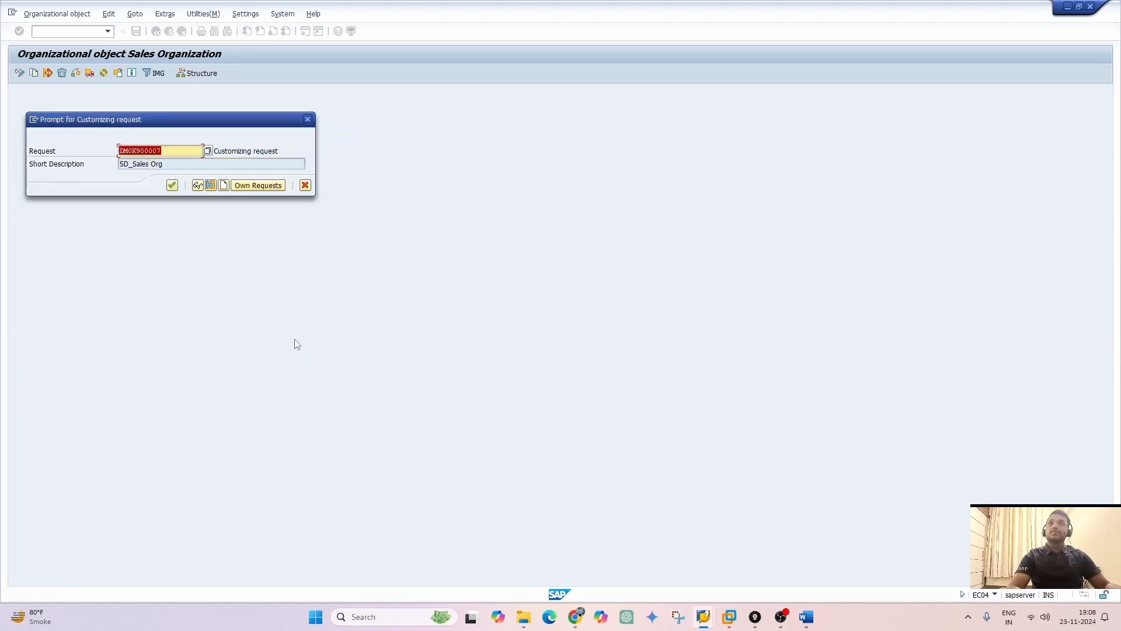
Record the sales organization copy in the new request, check the completed activities and return to the activity selection
click(172, 185)
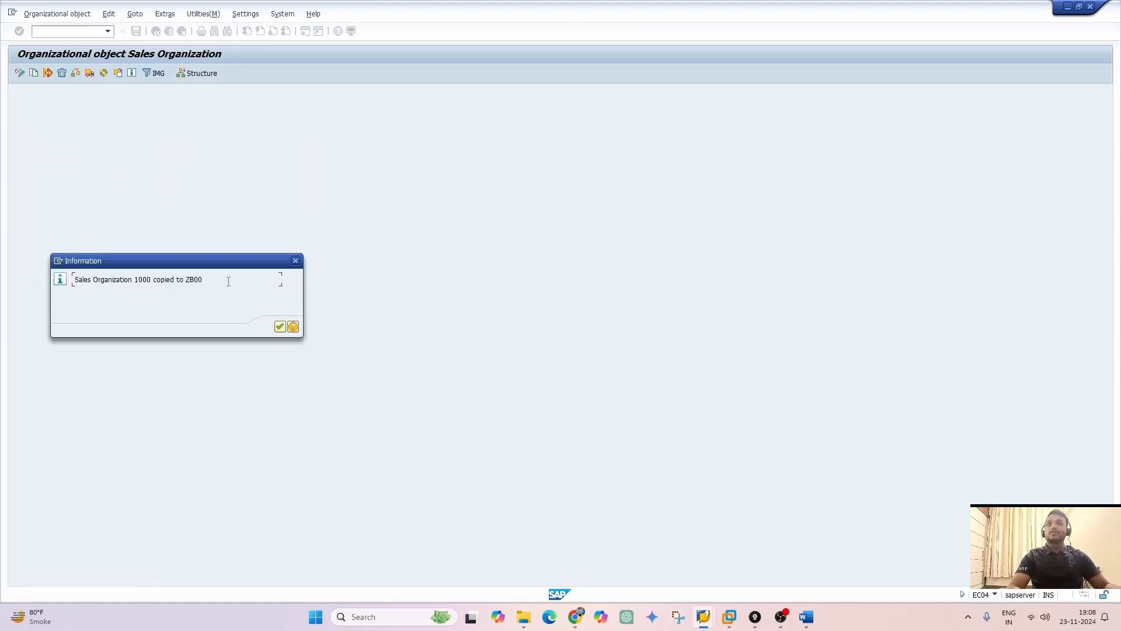
click(283, 331)
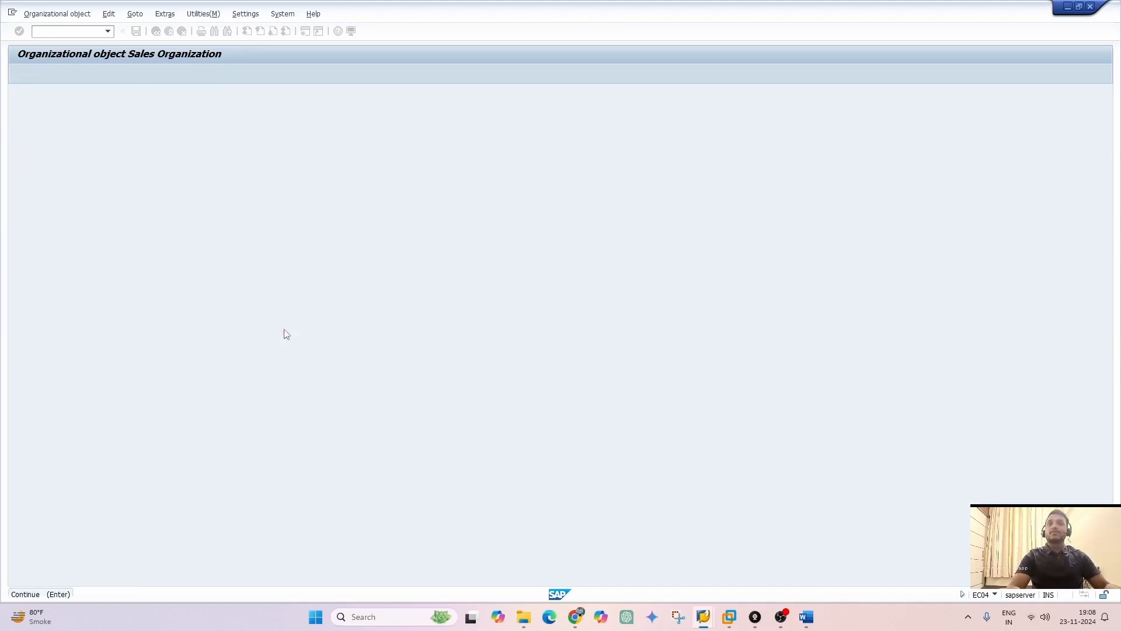
click(134, 134)
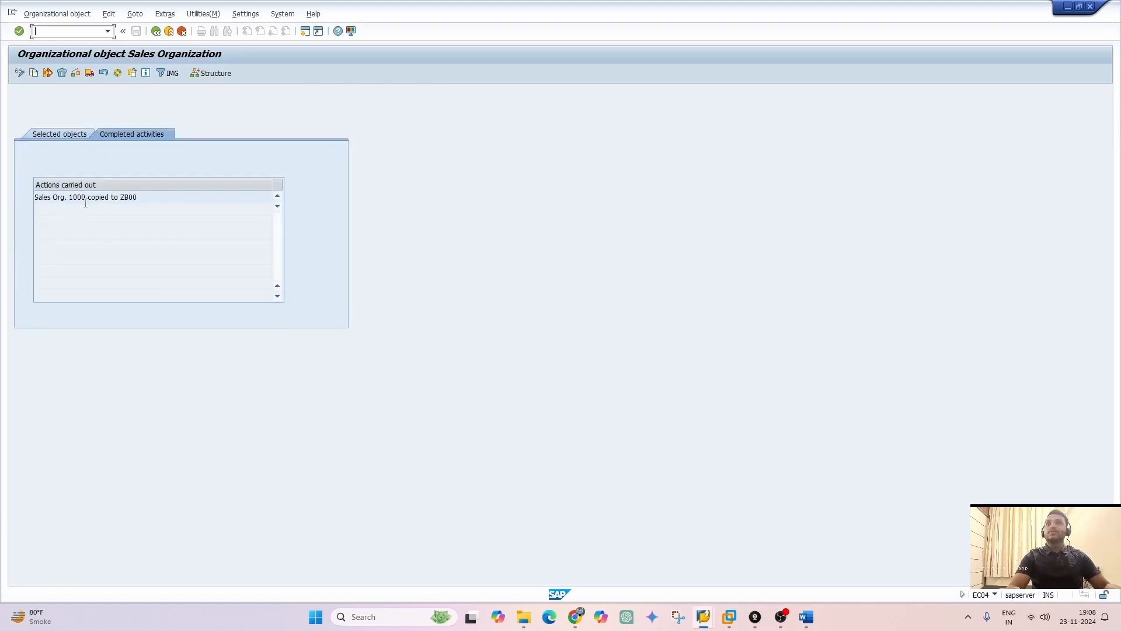
click(168, 32)
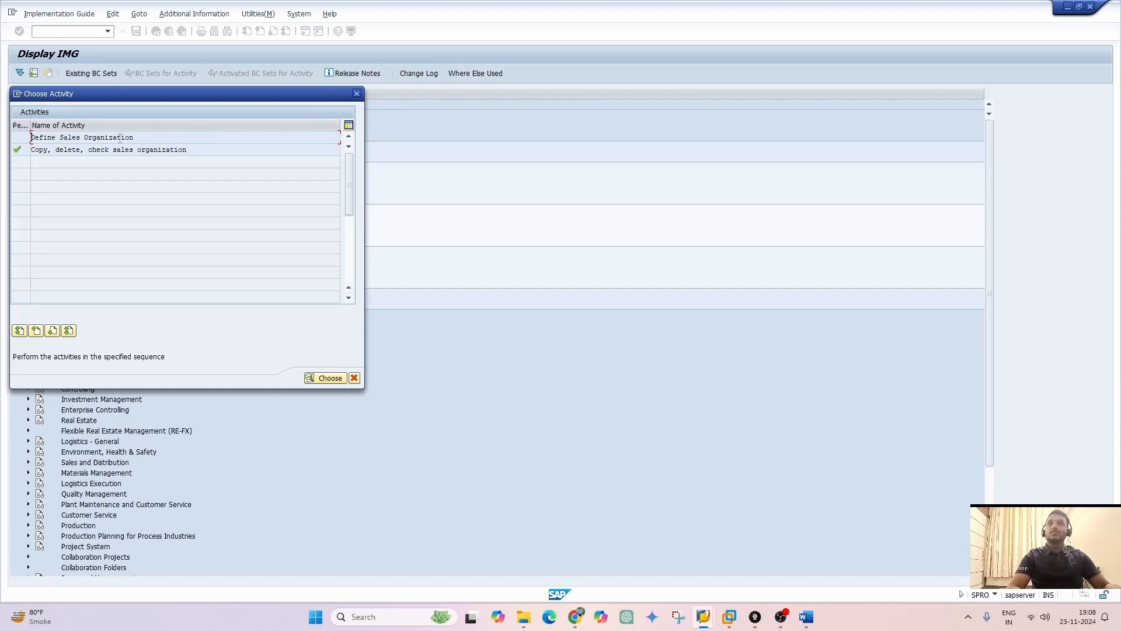
Open the Define Sales Organization activity, locate entry ZB00 and display its details
double_click(119, 137)
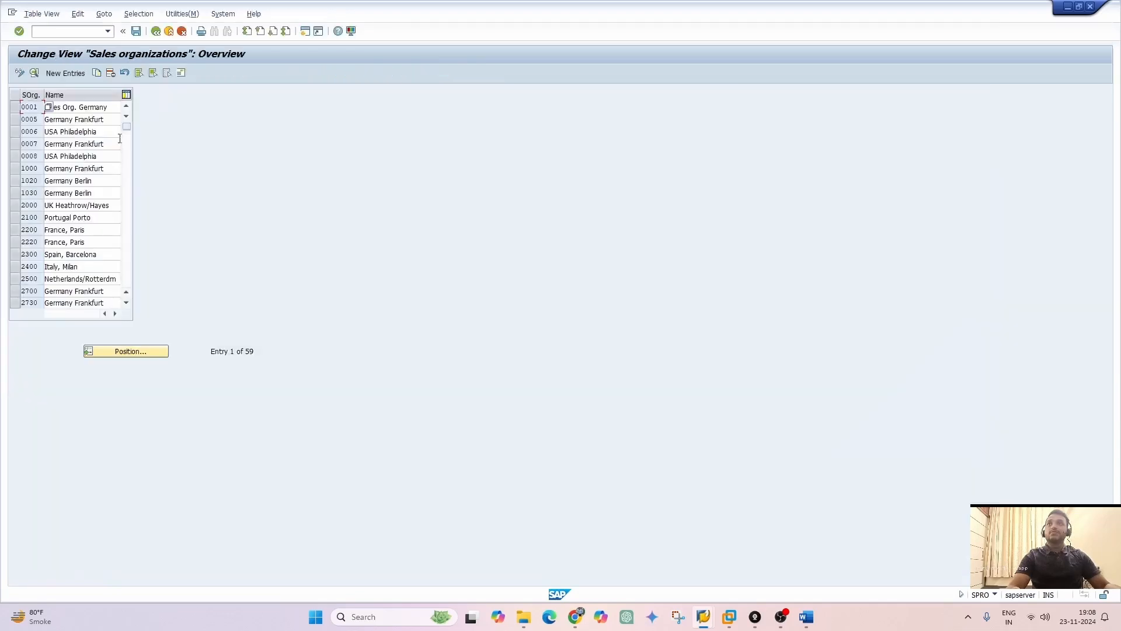
click(131, 352)
text(zb00)
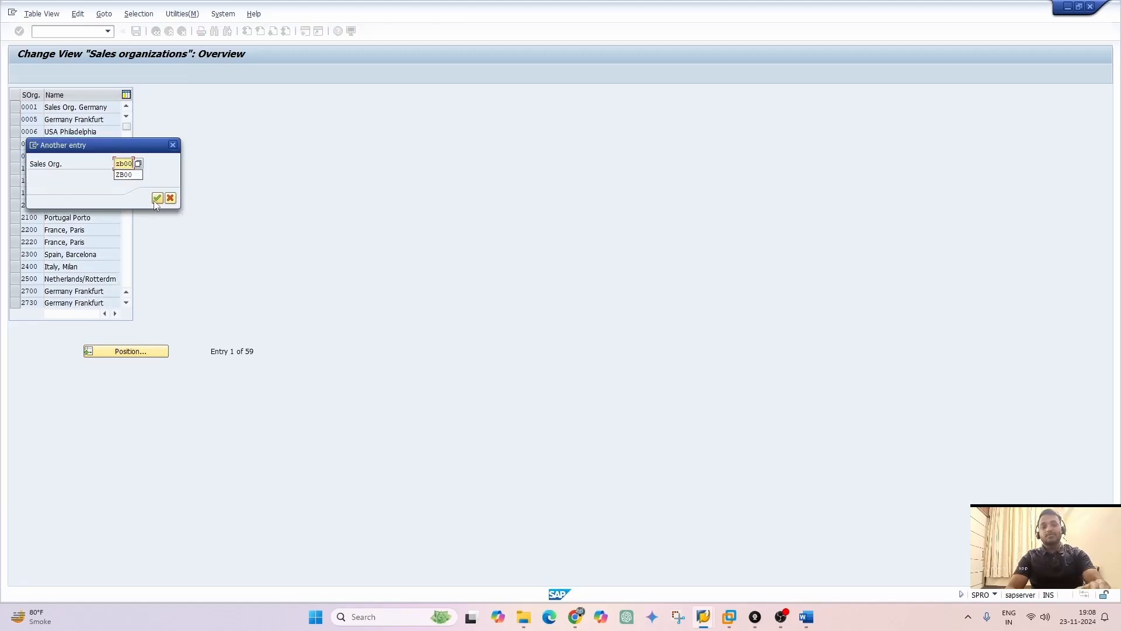
click(157, 199)
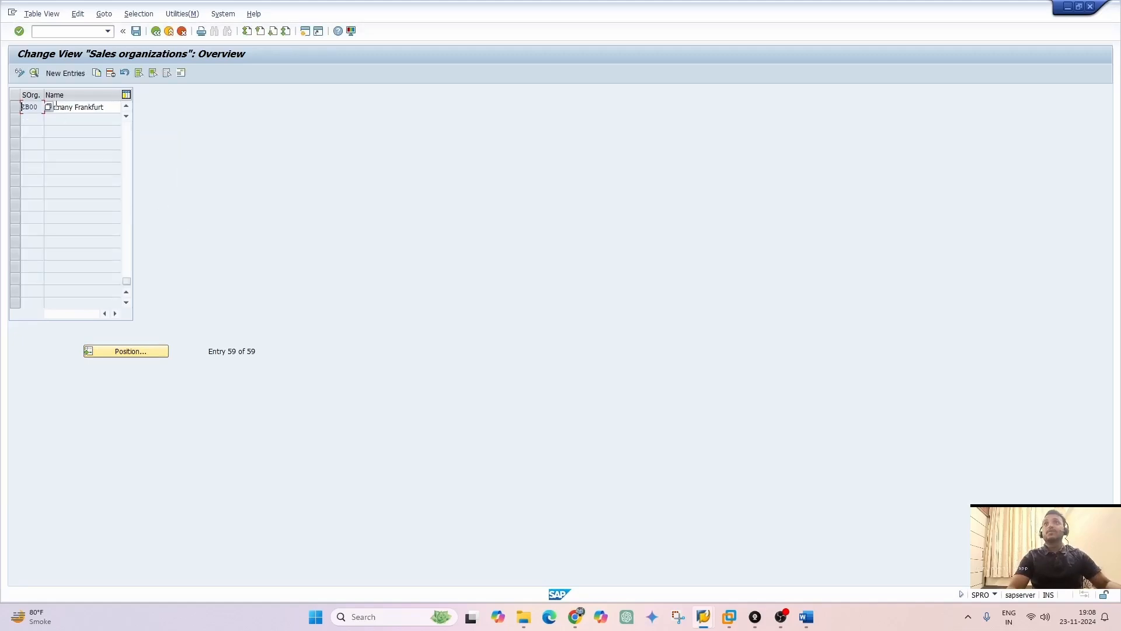
click(102, 107)
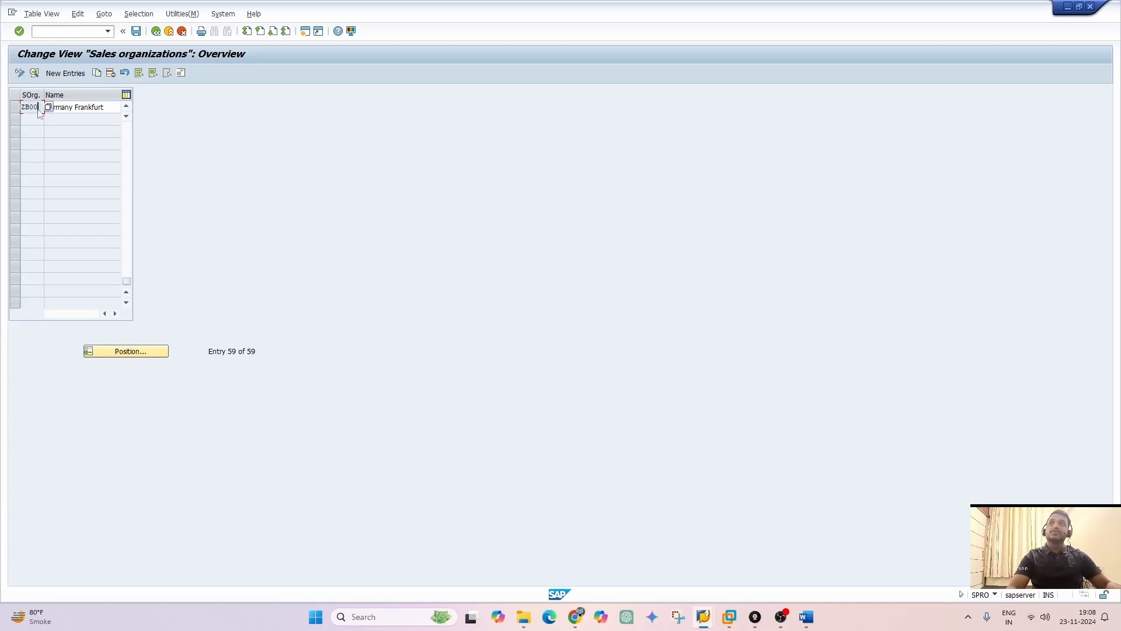
double_click(37, 108)
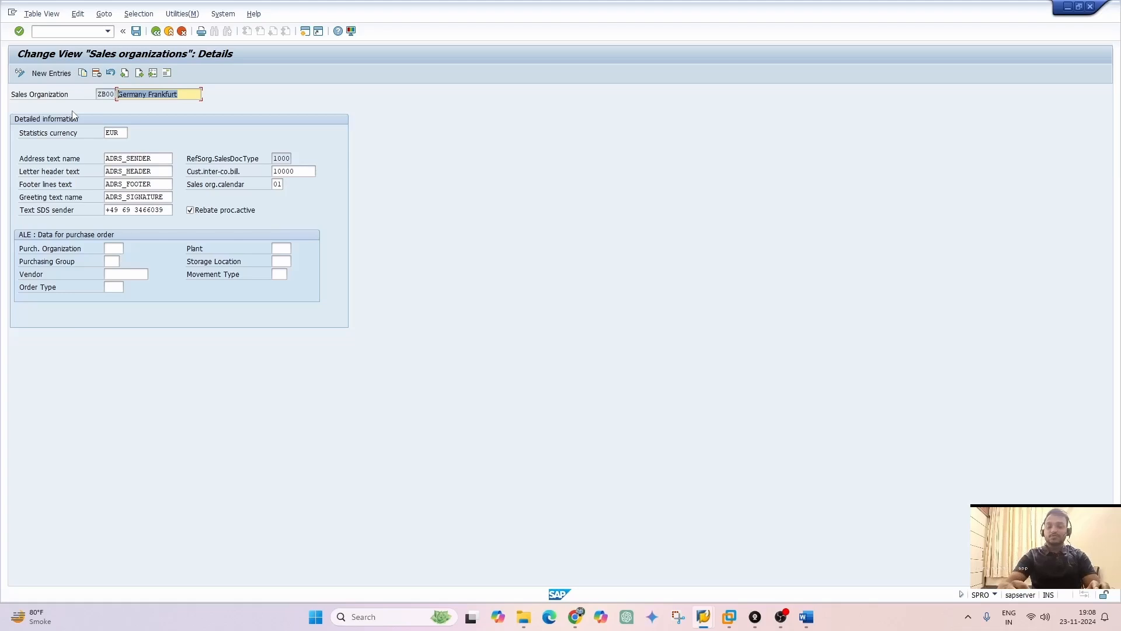
Name sales organization ZB00 "Sales Org B" and set its statistics currency to INR
text(Sales )
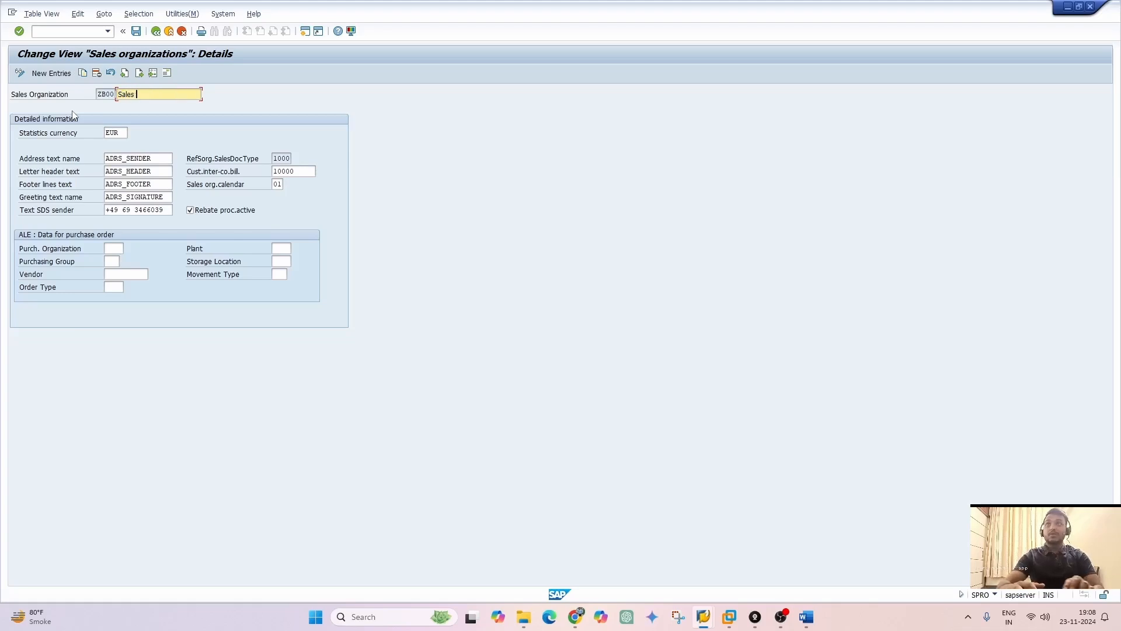
text(Org)
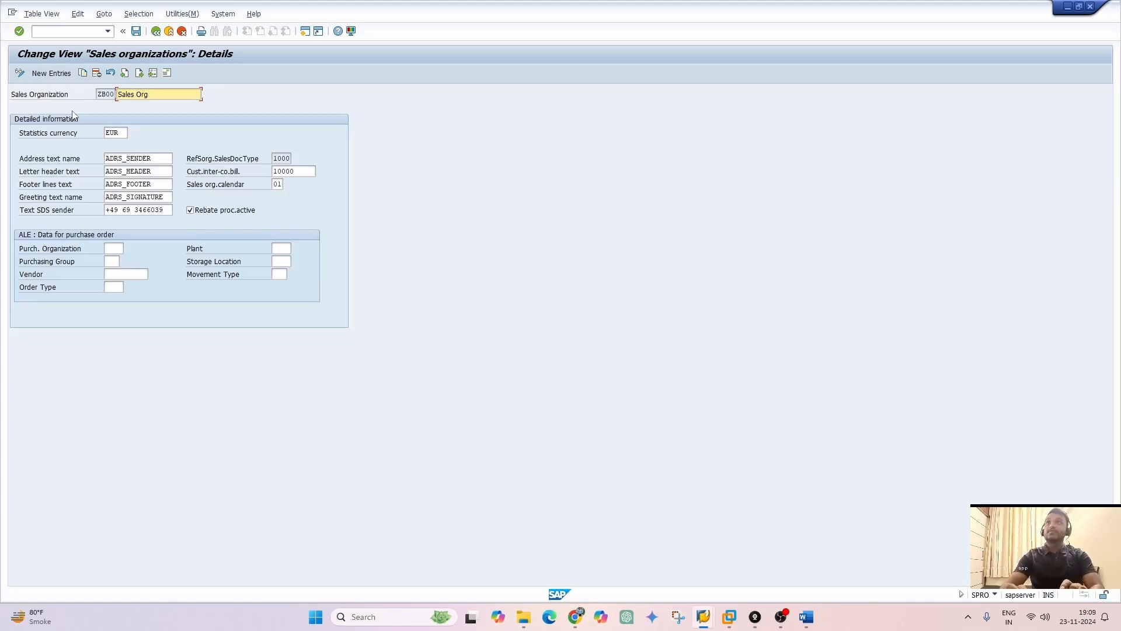
text( B)
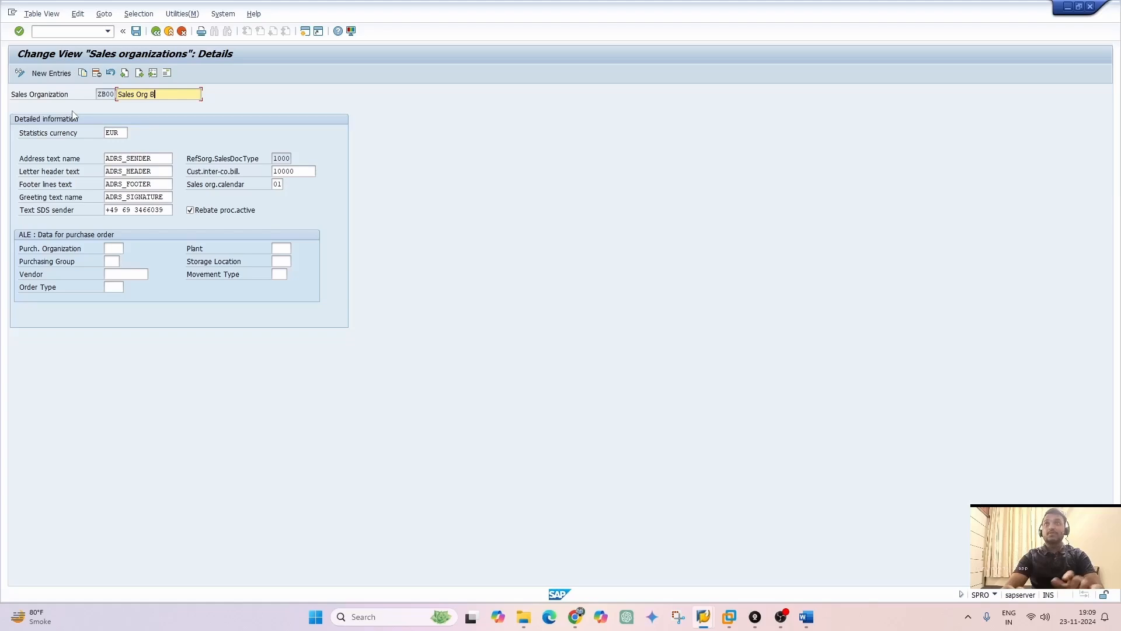
click(123, 133)
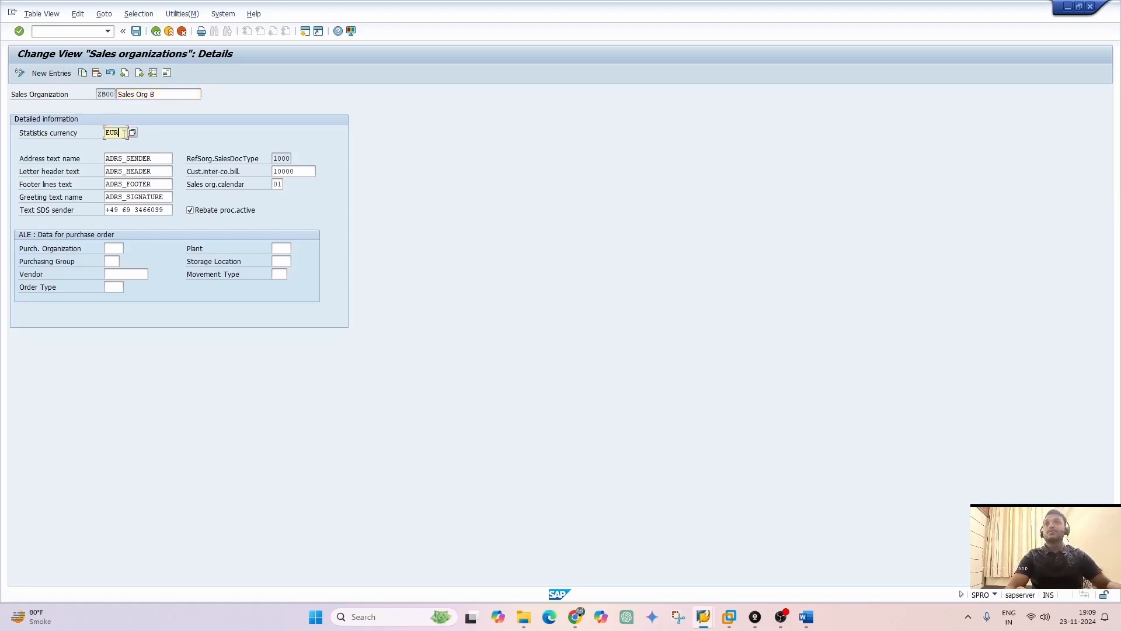
double_click(123, 133)
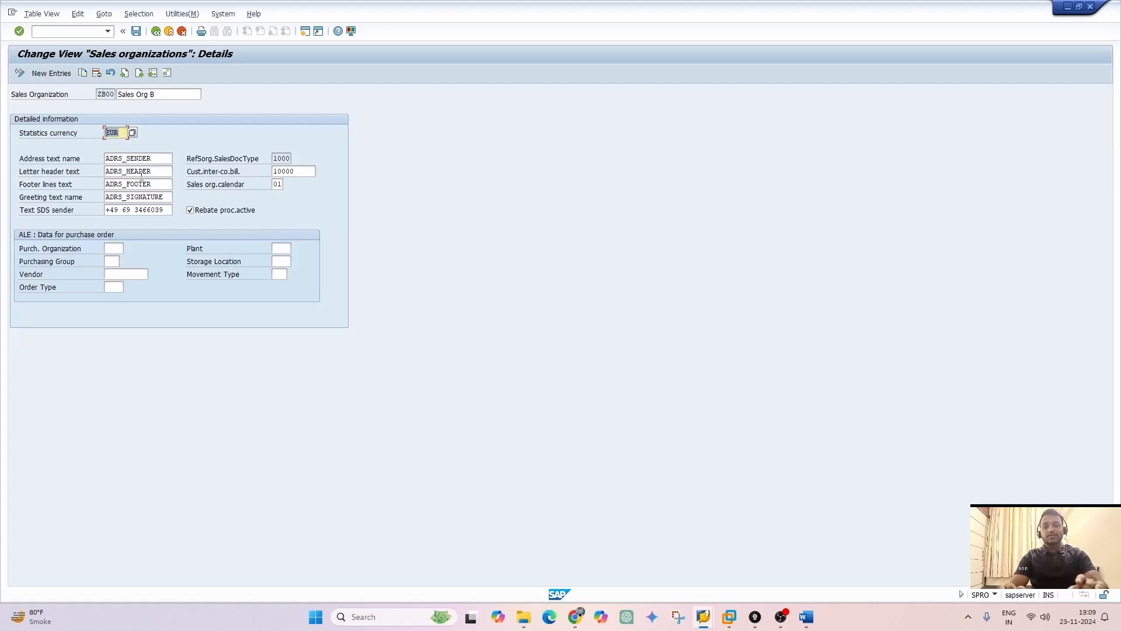
text(INR)
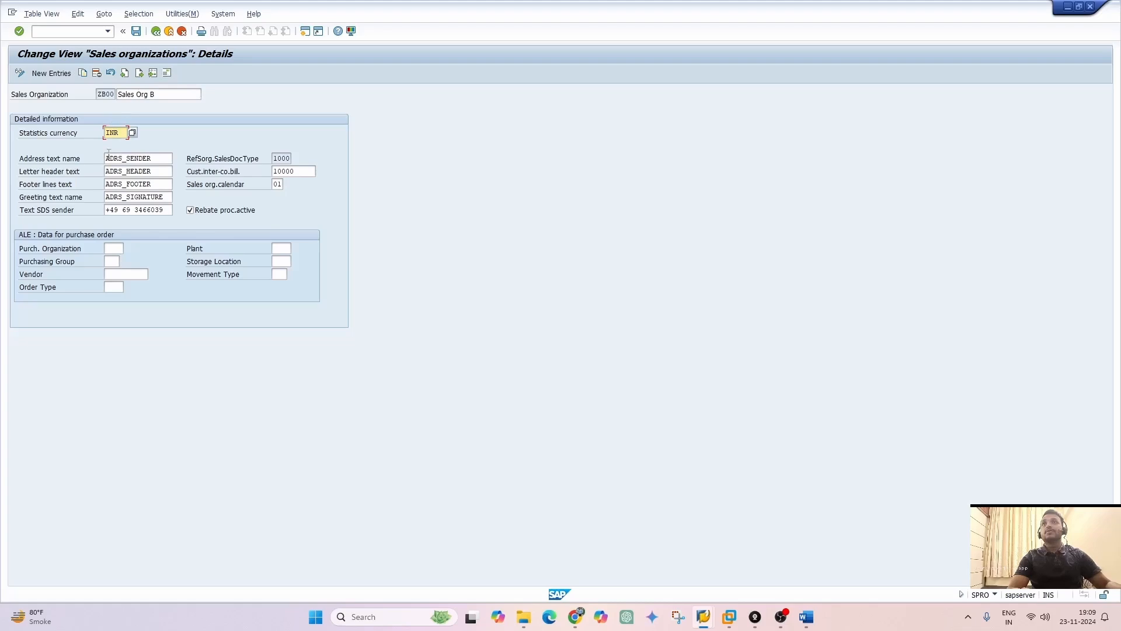
Open the address data of sales organization ZB00, accepting the currency warning, and set the address name to "Sales Org B"
click(167, 73)
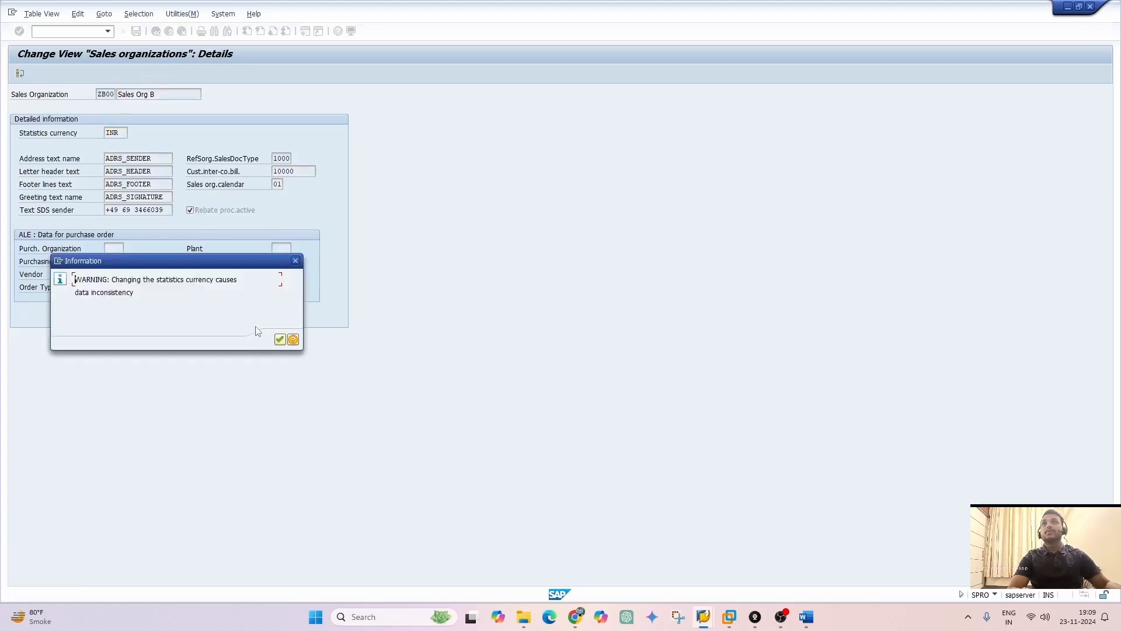
click(280, 339)
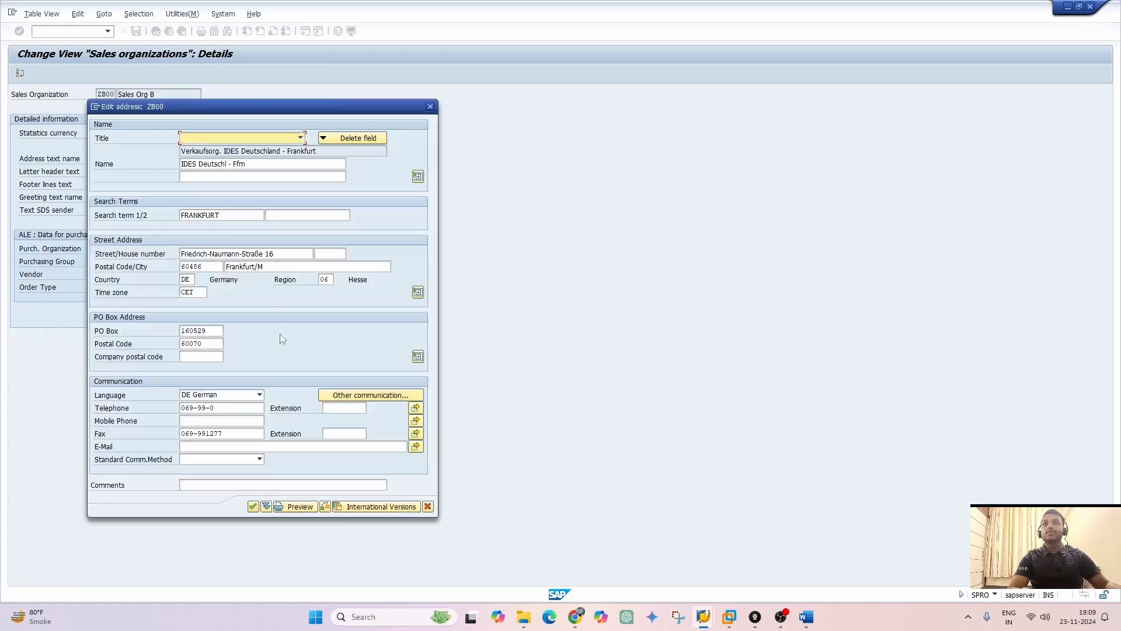
triple_click(231, 167)
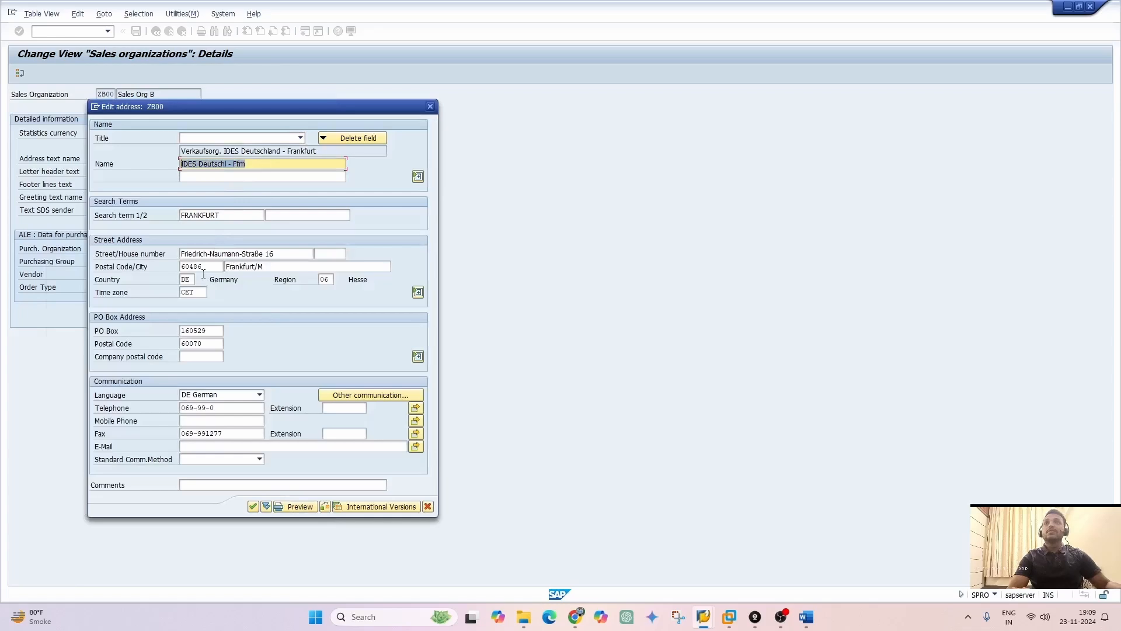
text(sALES)
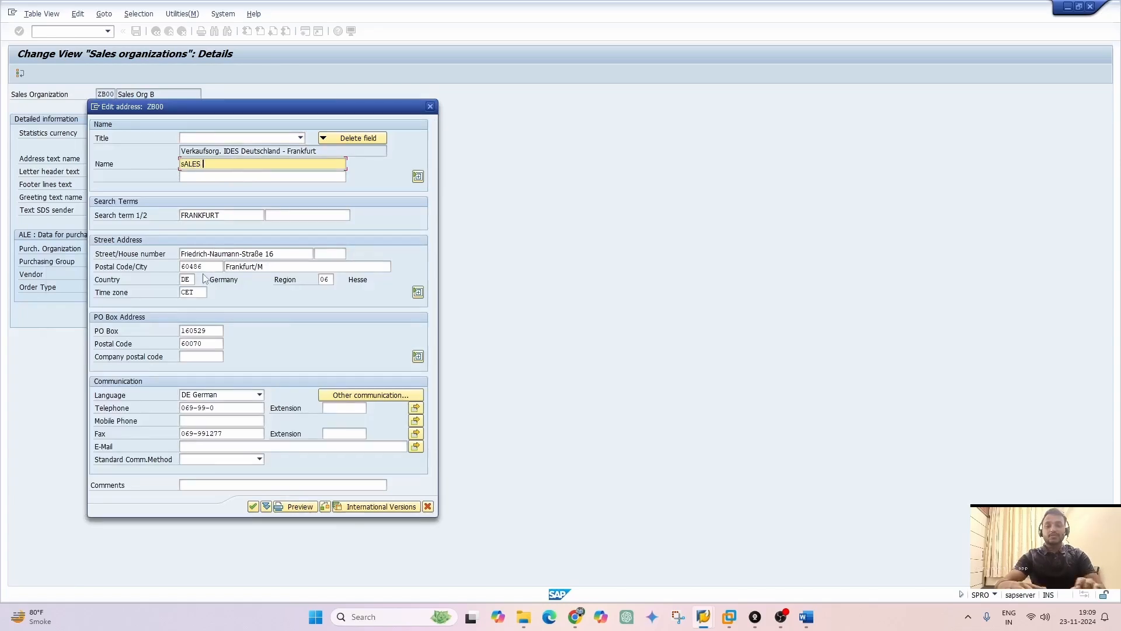
key(BackSpace)
key(BackSpace)
key(BackSpace)
key(BackSpace)
key(BackSpace)
key(BackSpace)
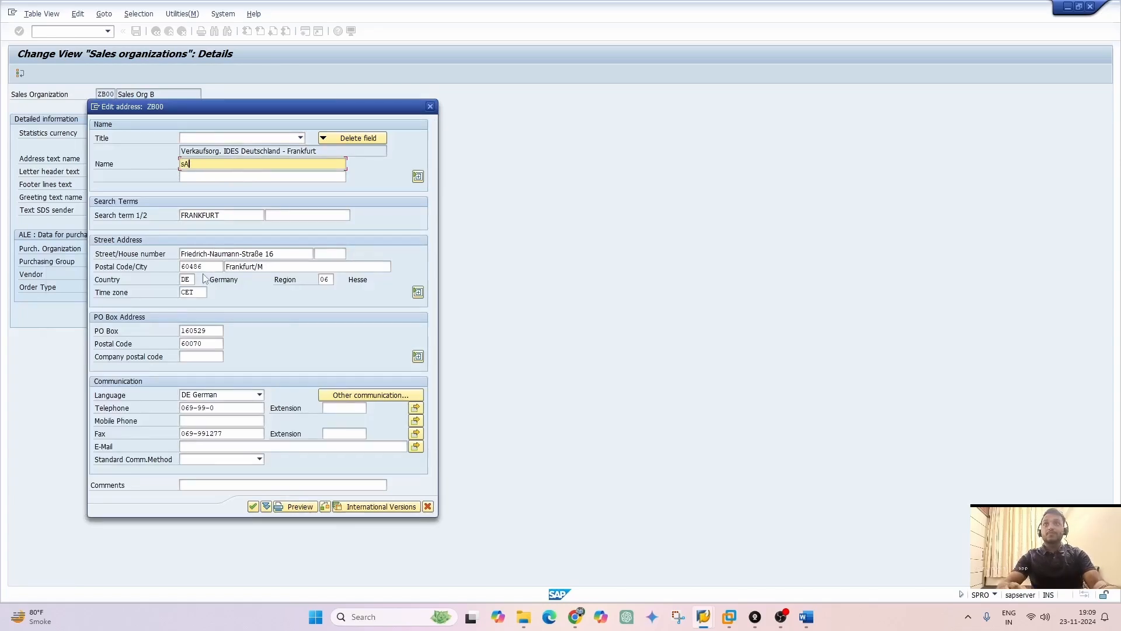
text(Sale)
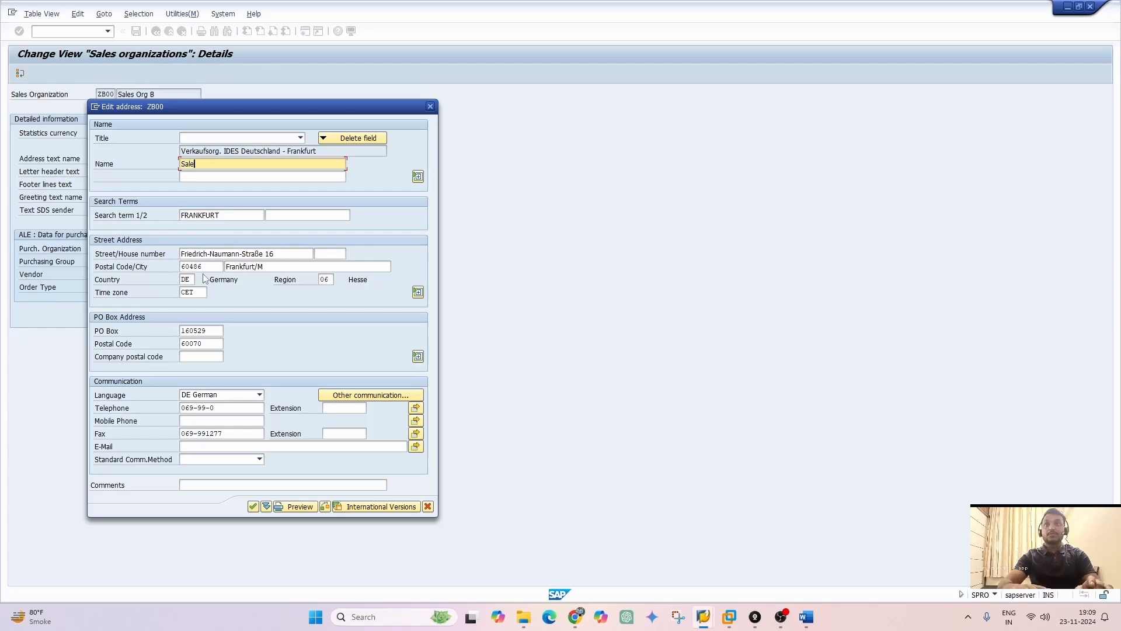
text(s Org B)
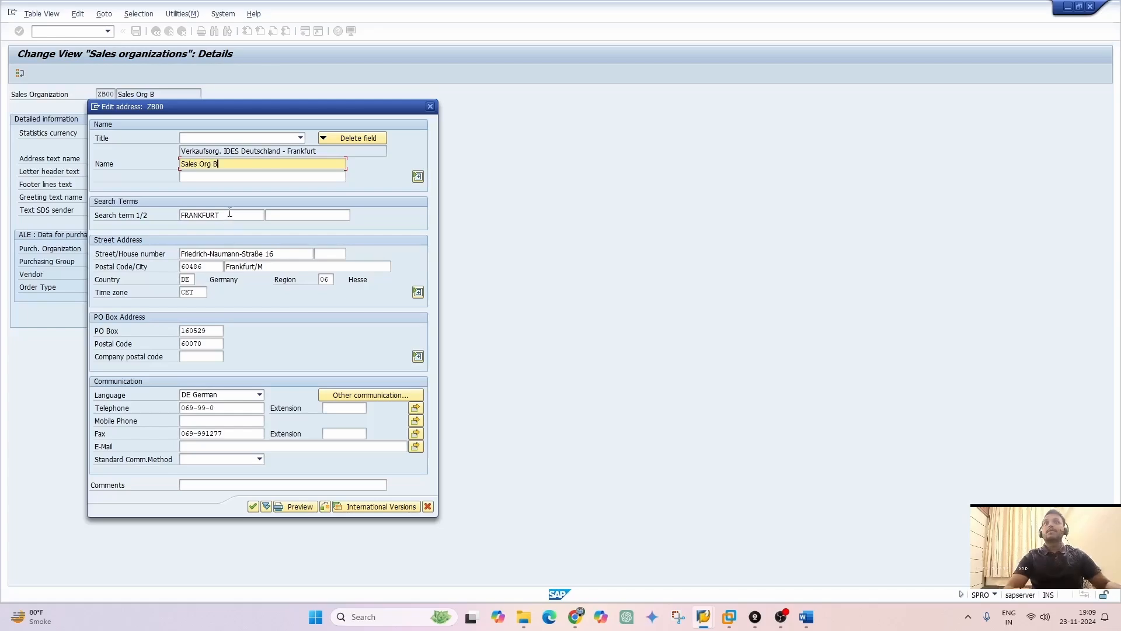
Set the address's first search term to "Sales" and the second to "Org B"
key(Tab)
key(Tab)
text(Sales Org)
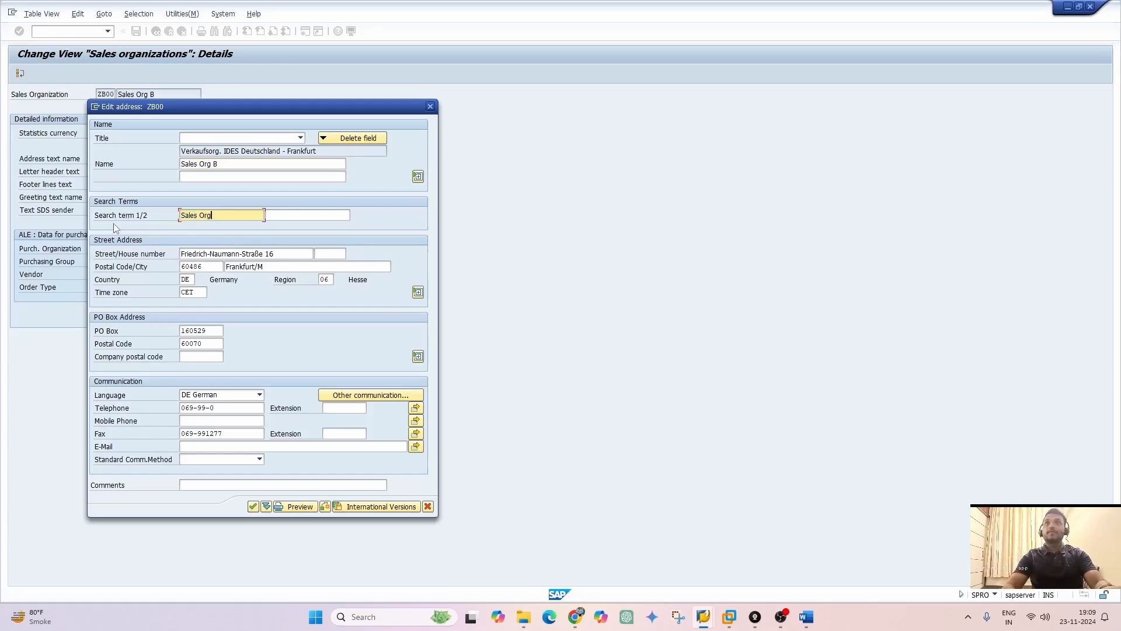
text(h  B)
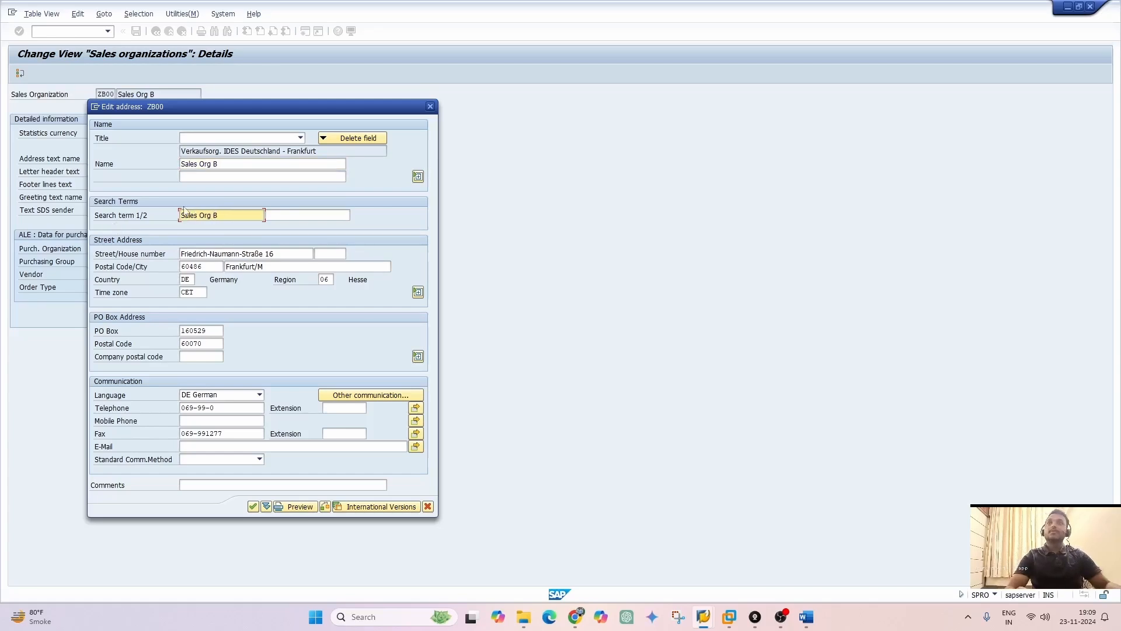
key(shift+Left)
key(shift+Left)
key(shift+Left)
key(shift+Left)
key(shift+Left)
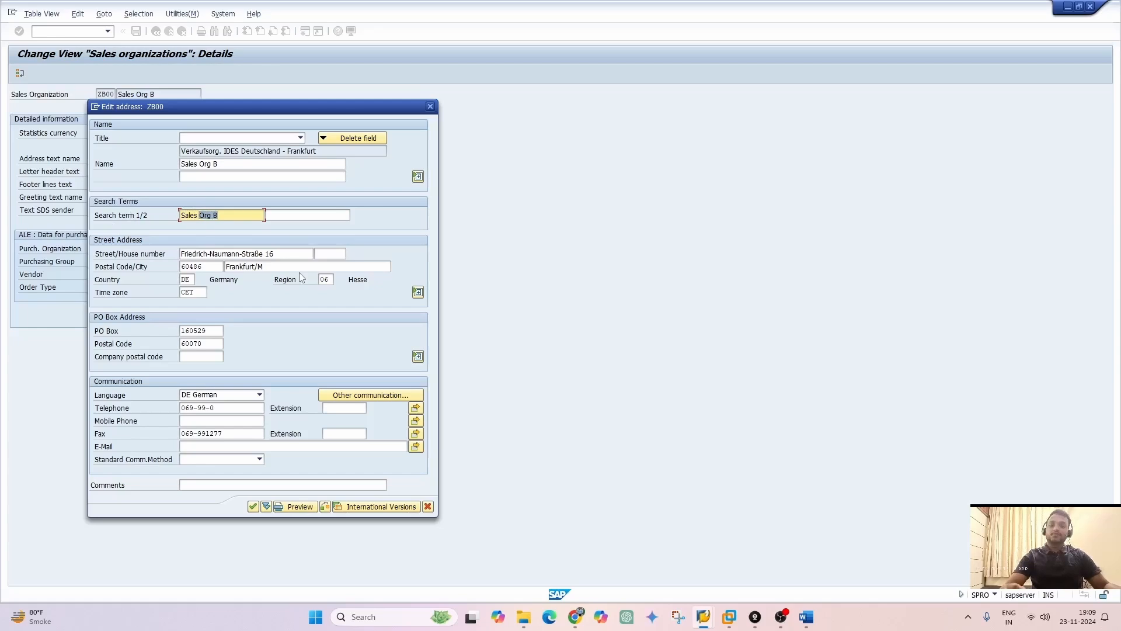
key(BackSpace)
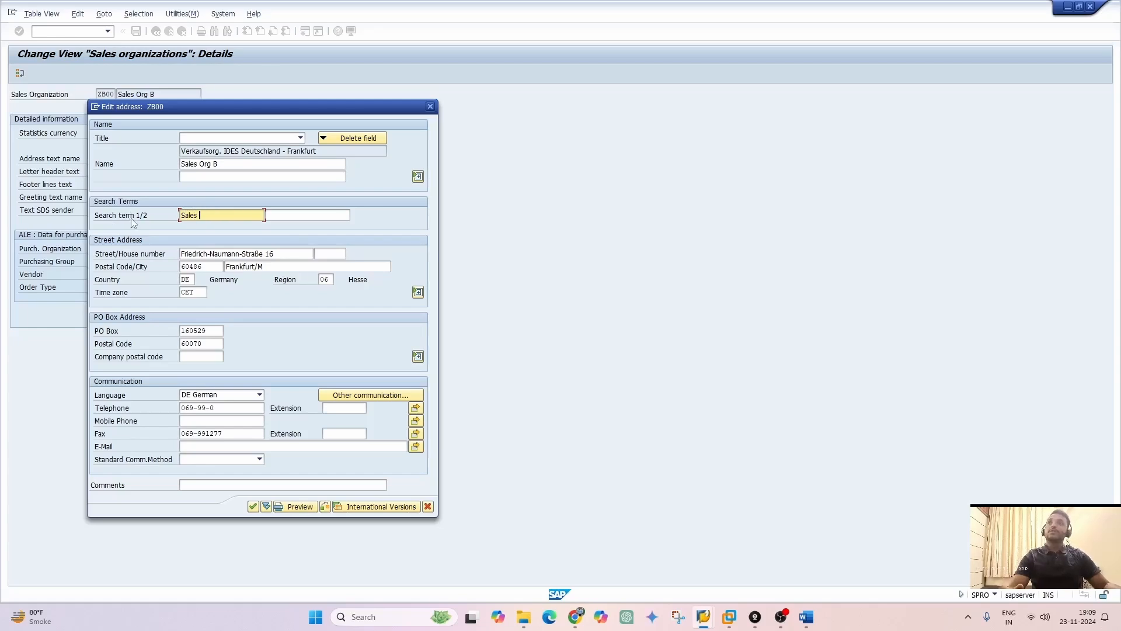
click(328, 217)
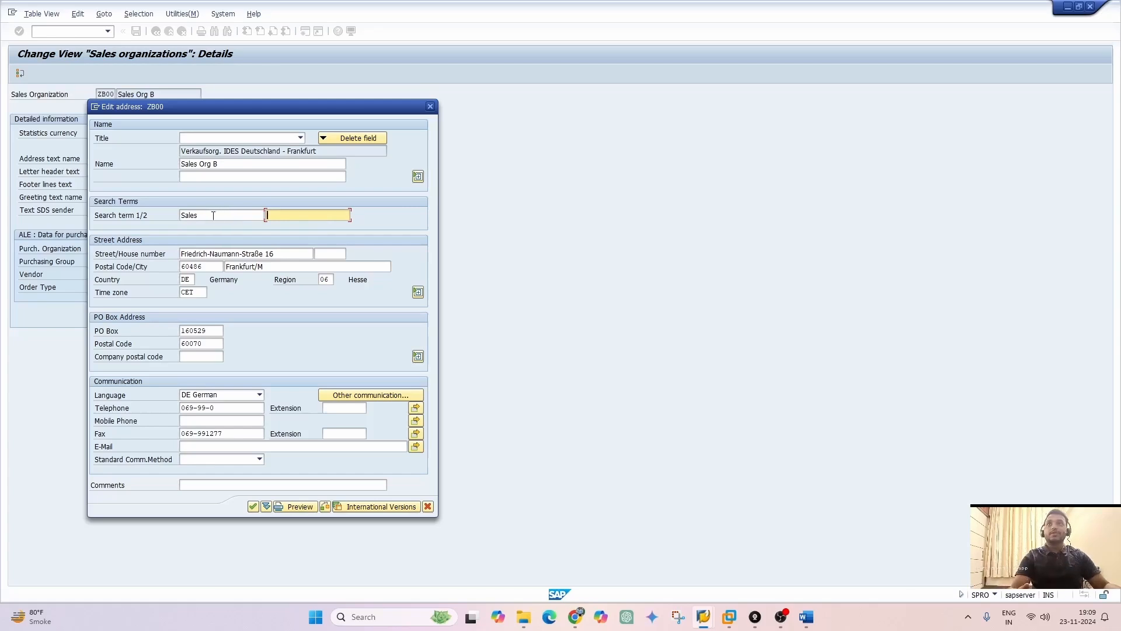
text(Org B)
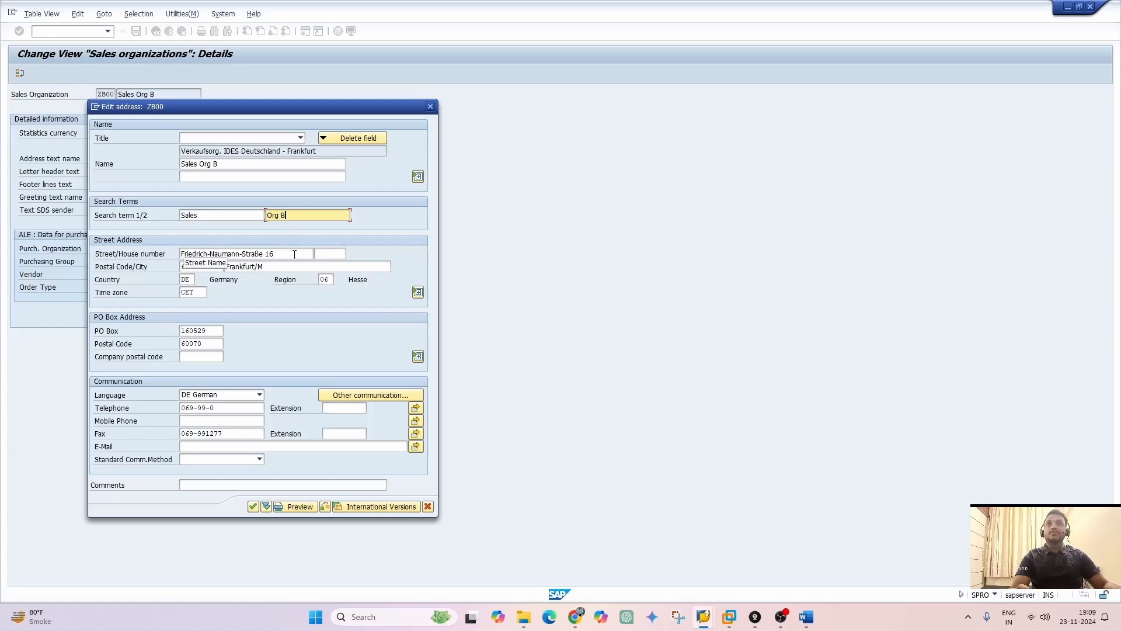
Replace the street and postal code with the organization's own address data and set the city to Mumbai
click(294, 254)
drag(294, 253, 155, 261)
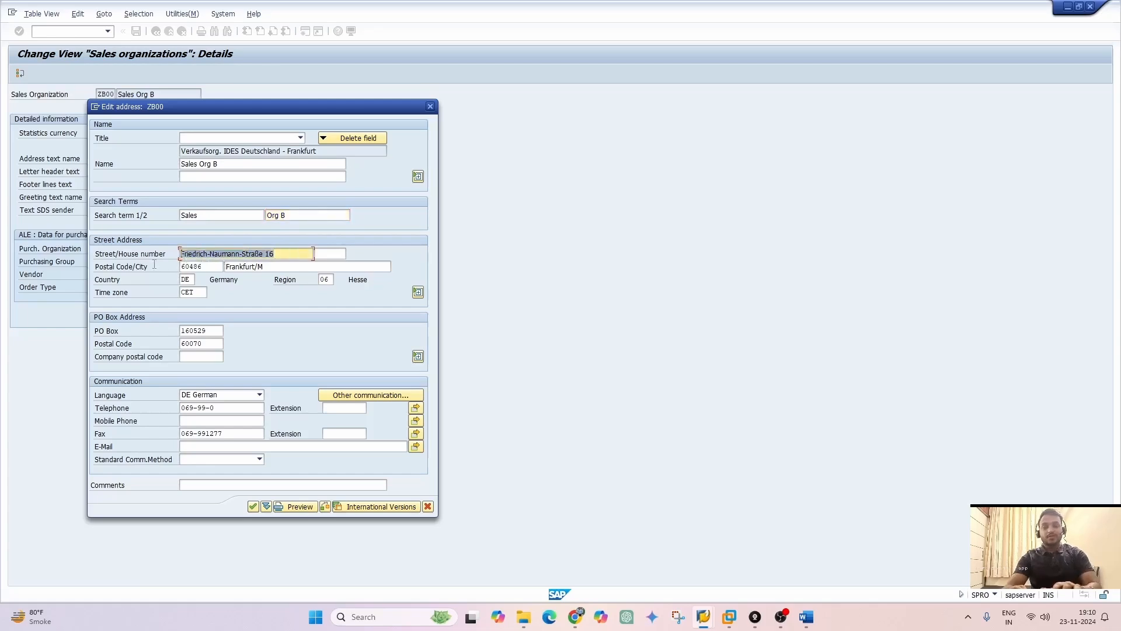
text(Chembur)
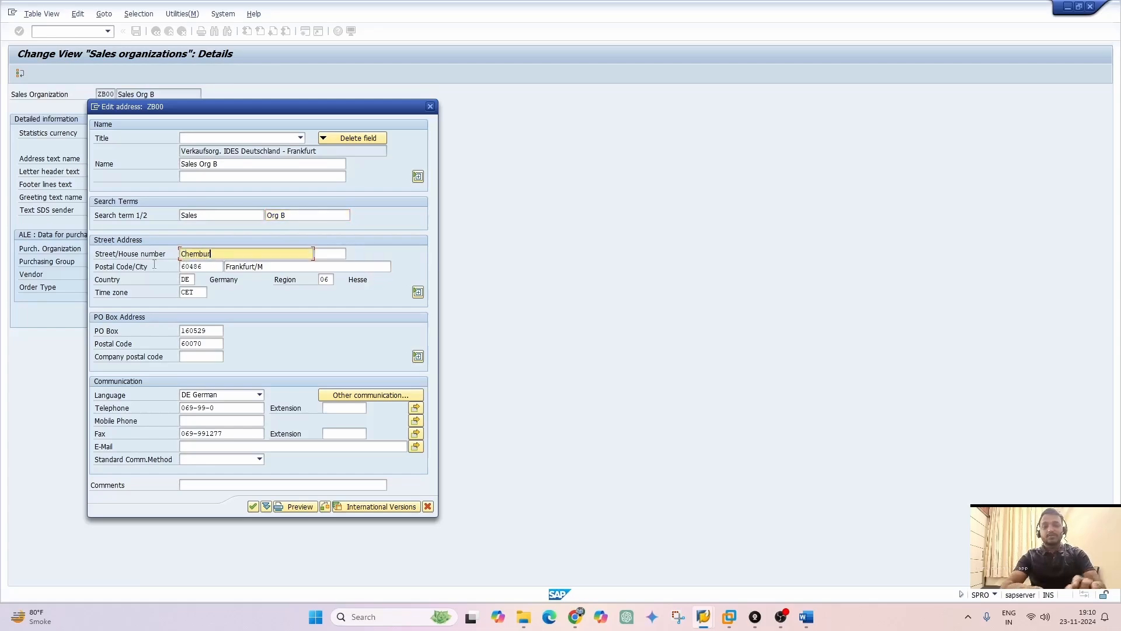
drag(221, 267, 115, 270)
text(4)
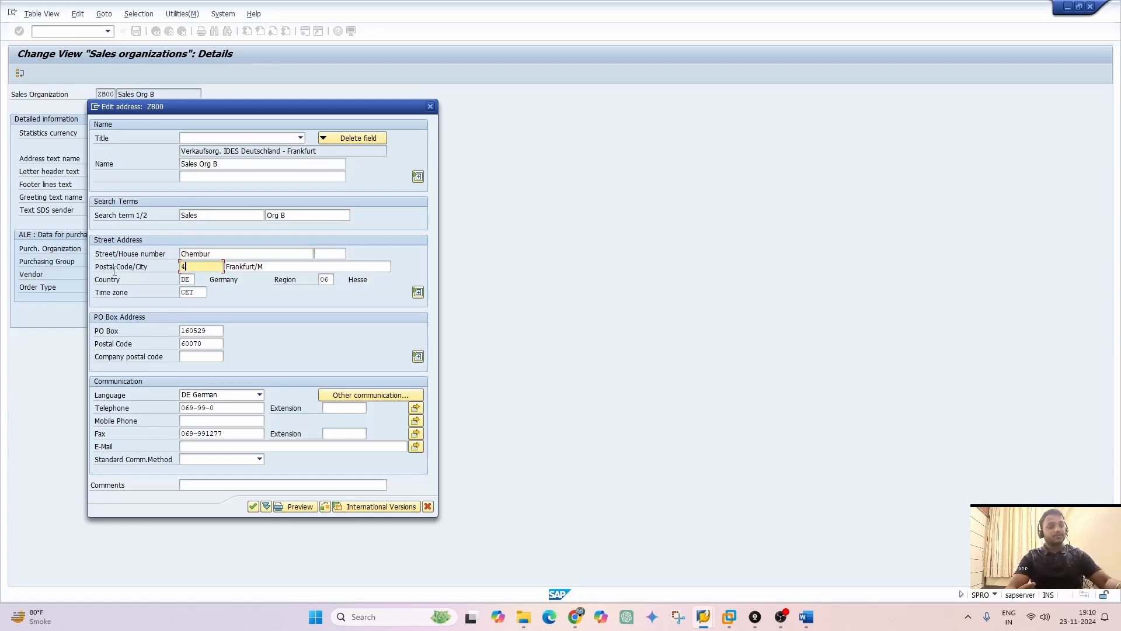
text(00074)
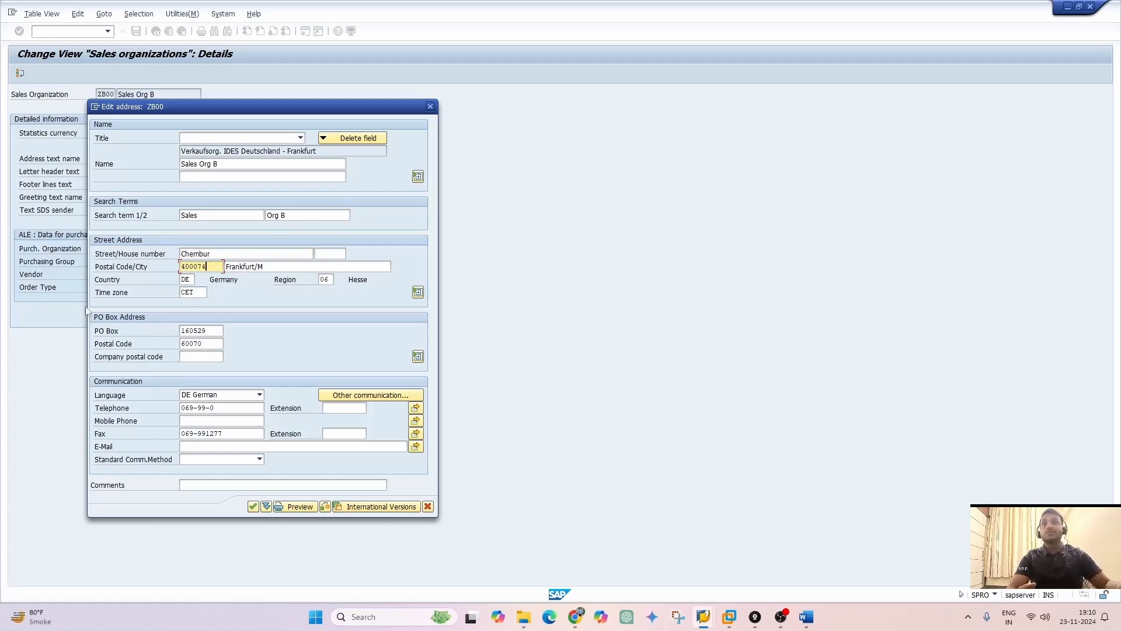
drag(284, 268, 169, 278)
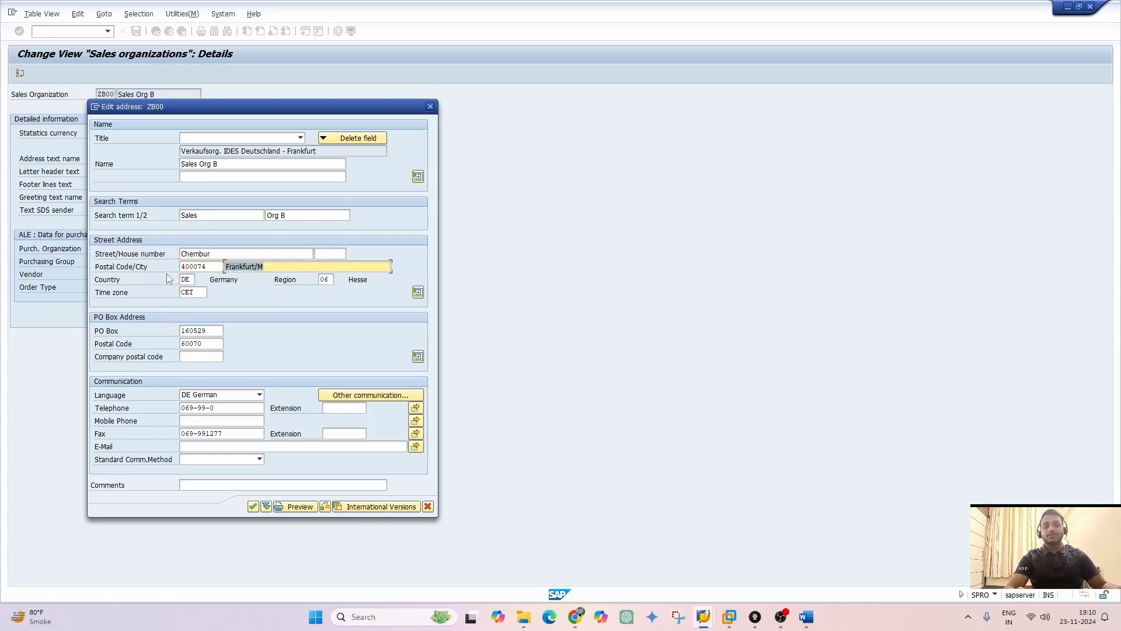
text(Mumbai)
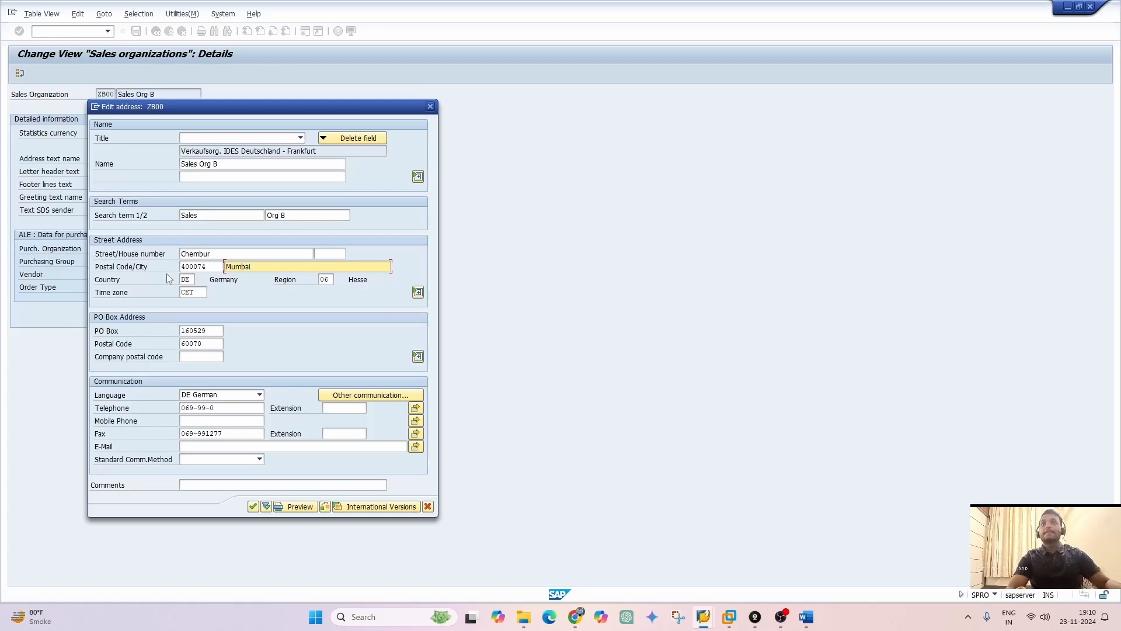
Set the country to IN and the region to 13 Maharashtra, and agree to delete the old converted name
drag(192, 280, 170, 282)
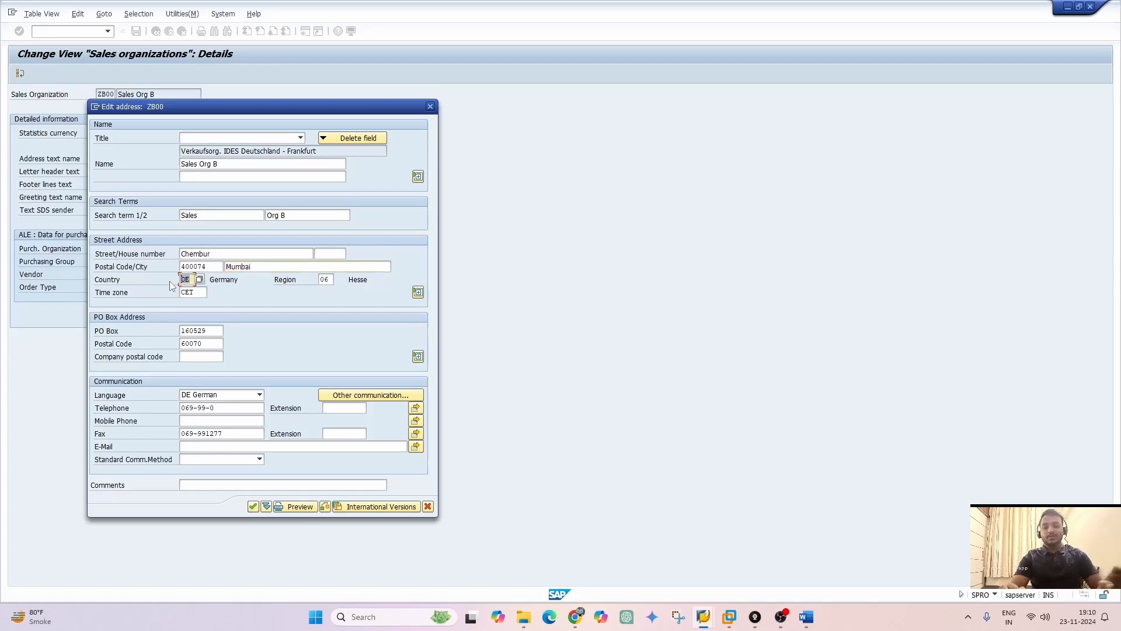
click(327, 279)
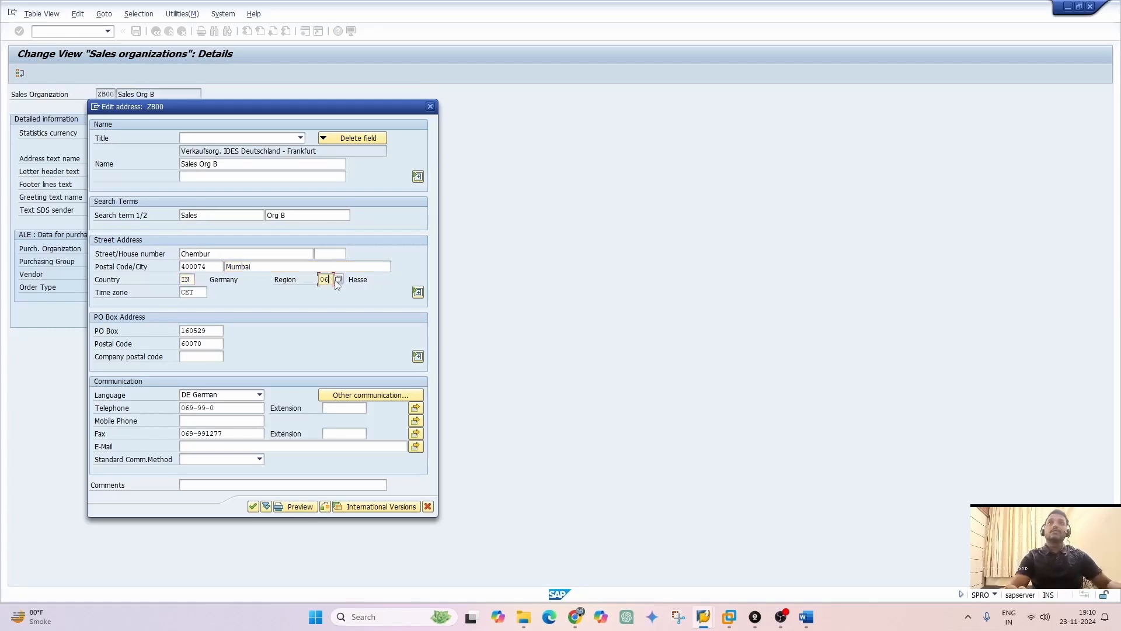
click(339, 280)
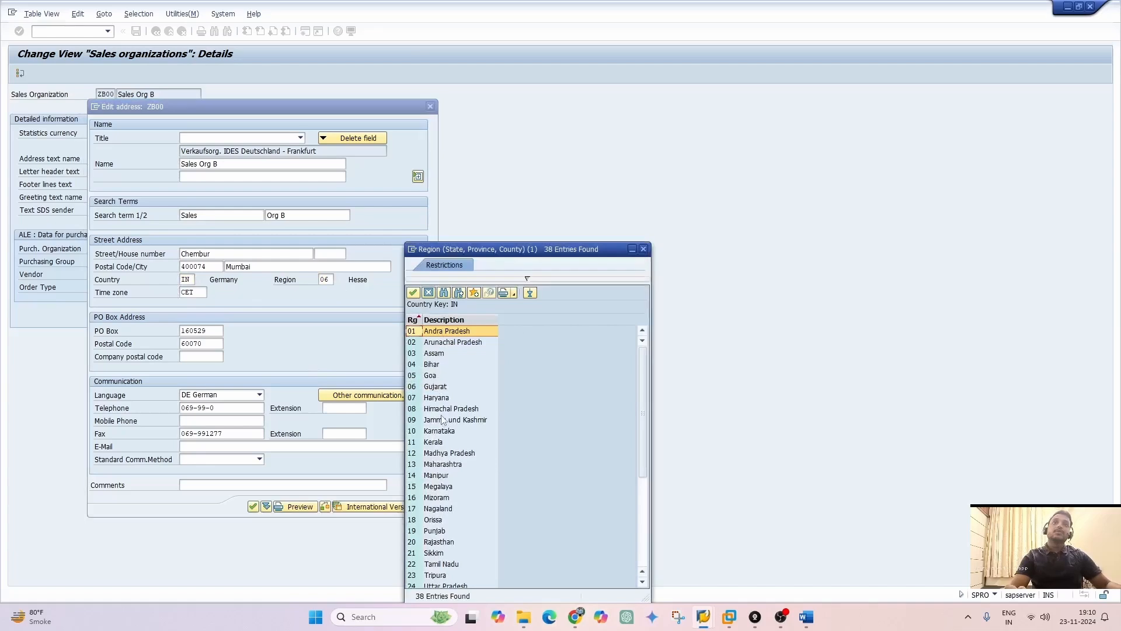
double_click(446, 466)
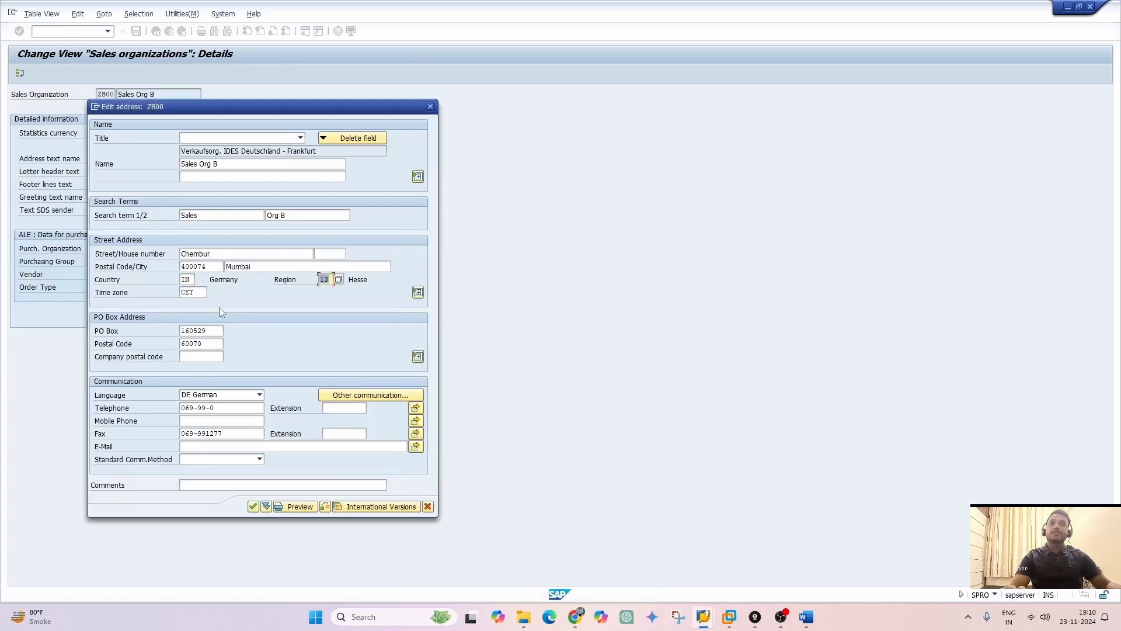
key(Return)
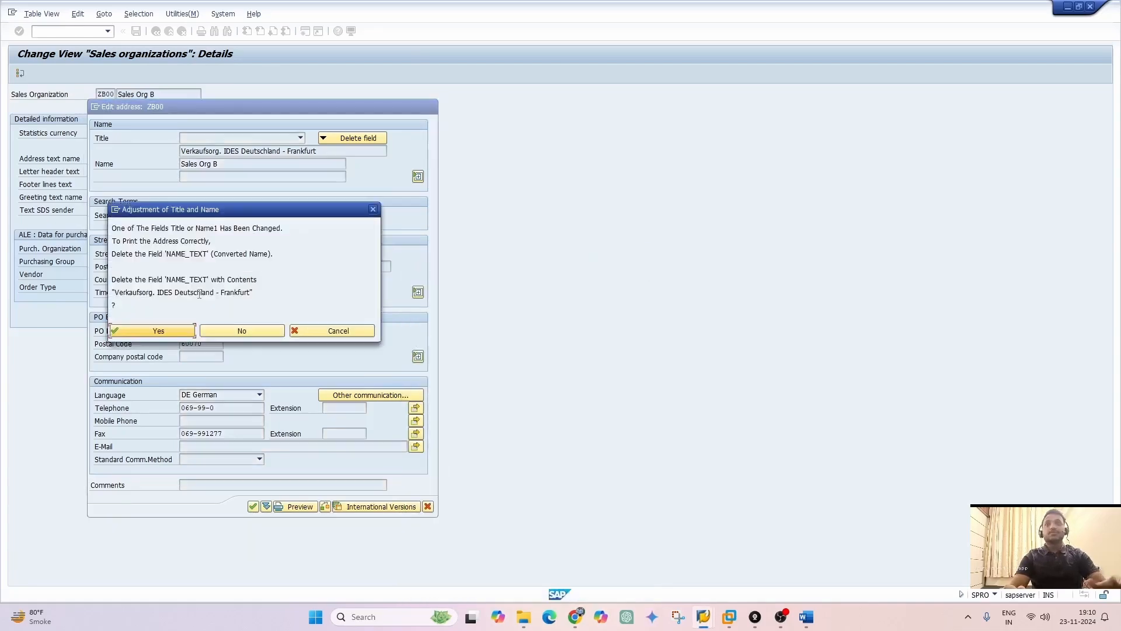
click(159, 331)
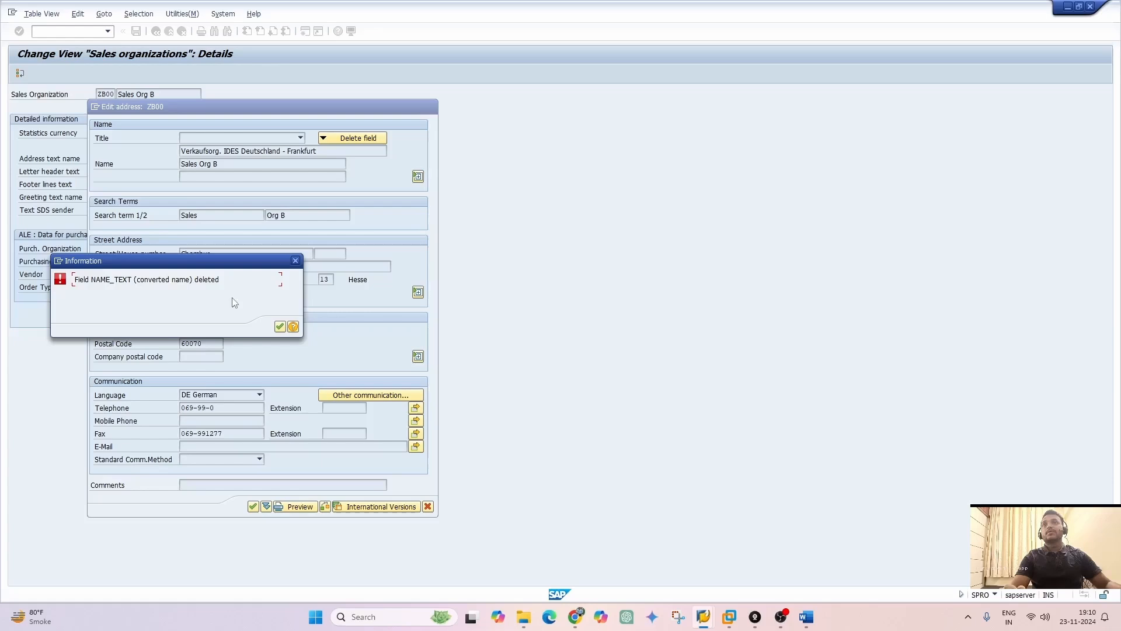
click(280, 326)
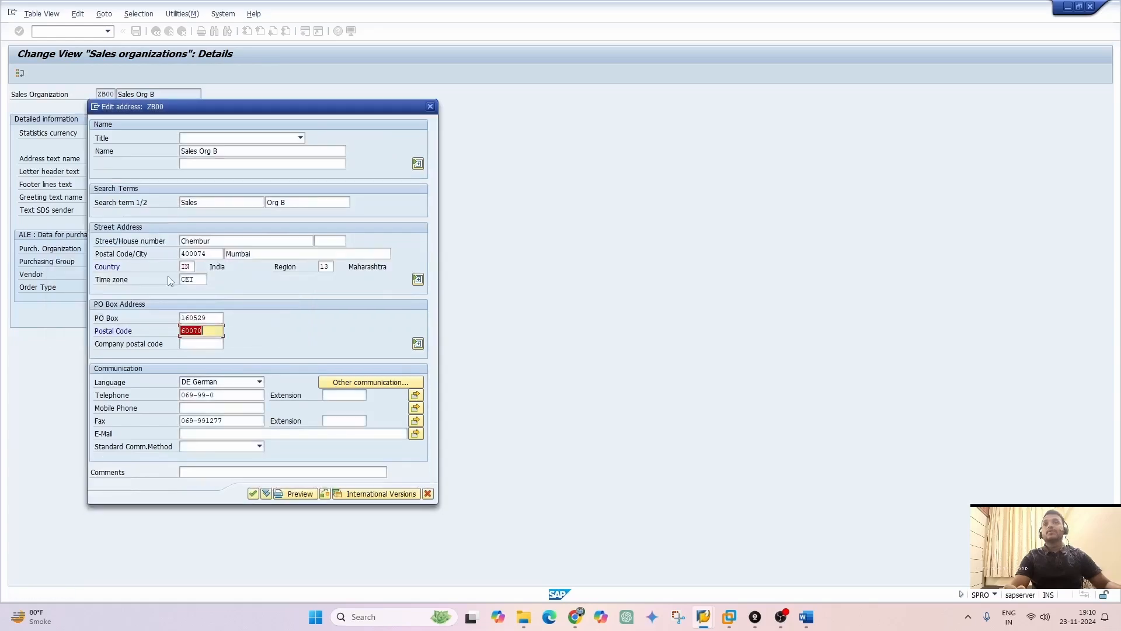
Clear the PO box number and its postal code, and confirm the address data
click(202, 279)
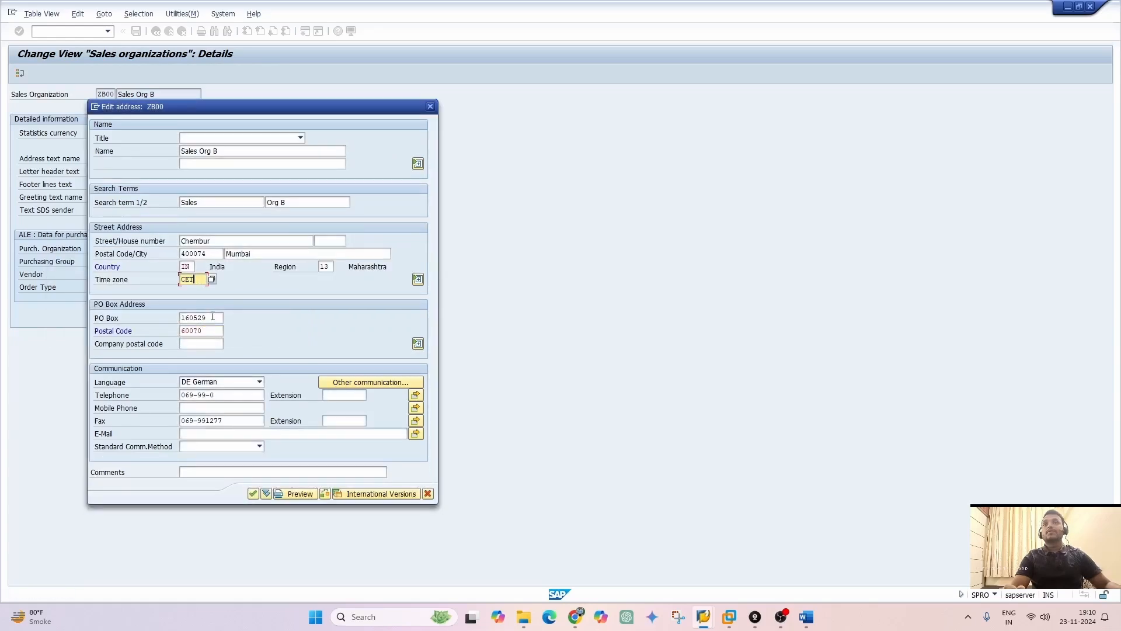
drag(212, 316, 155, 320)
key(Delete)
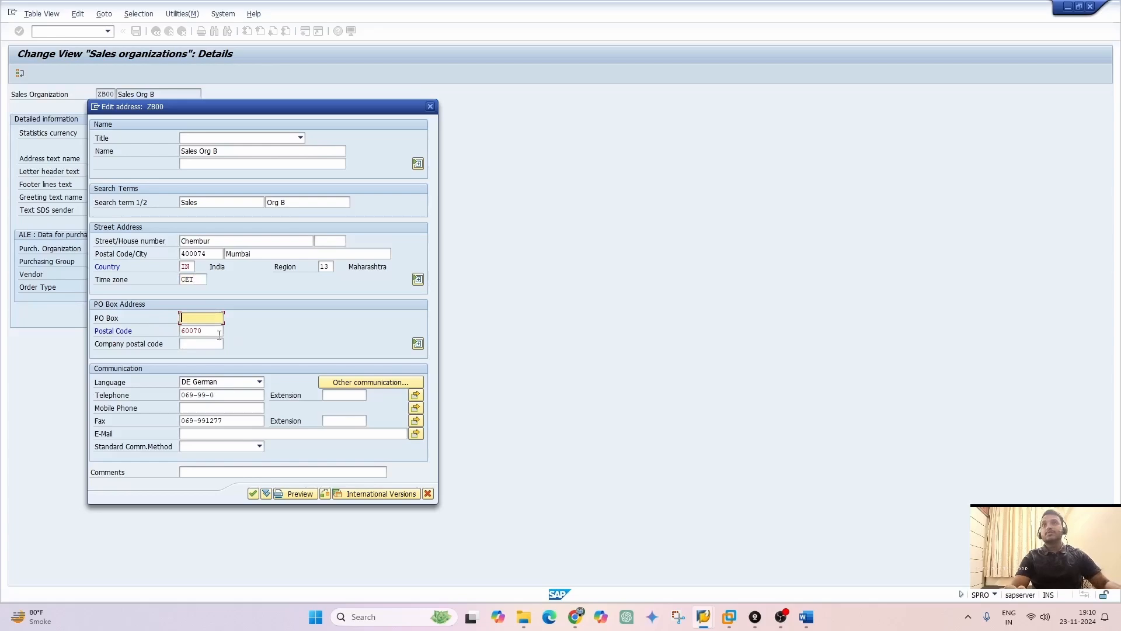
drag(218, 334, 153, 339)
key(Delete)
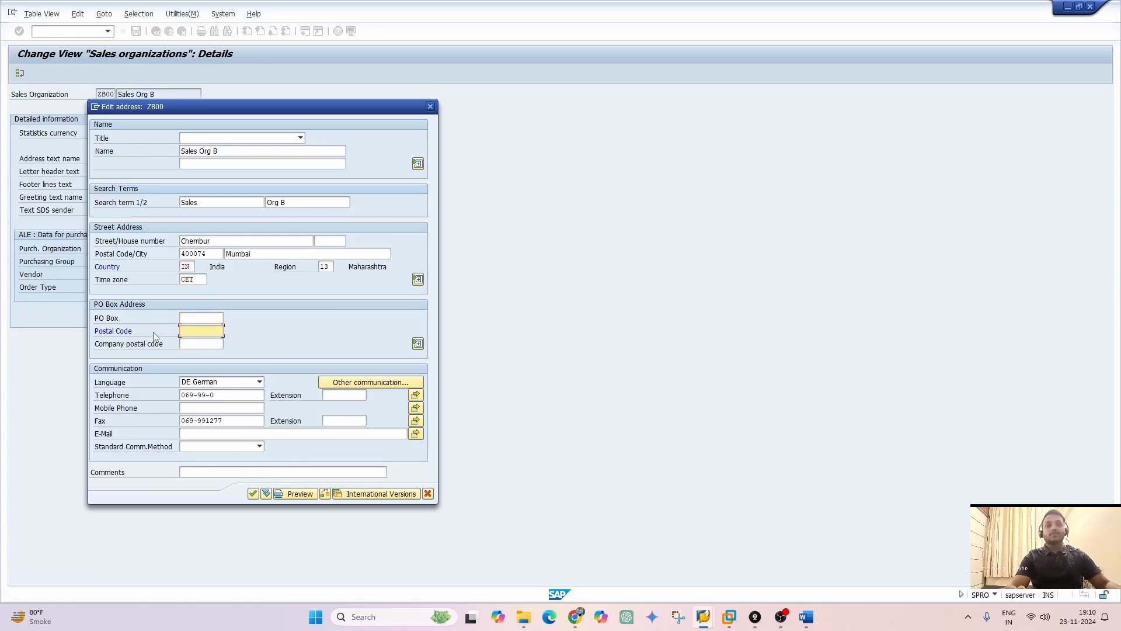
key(Return)
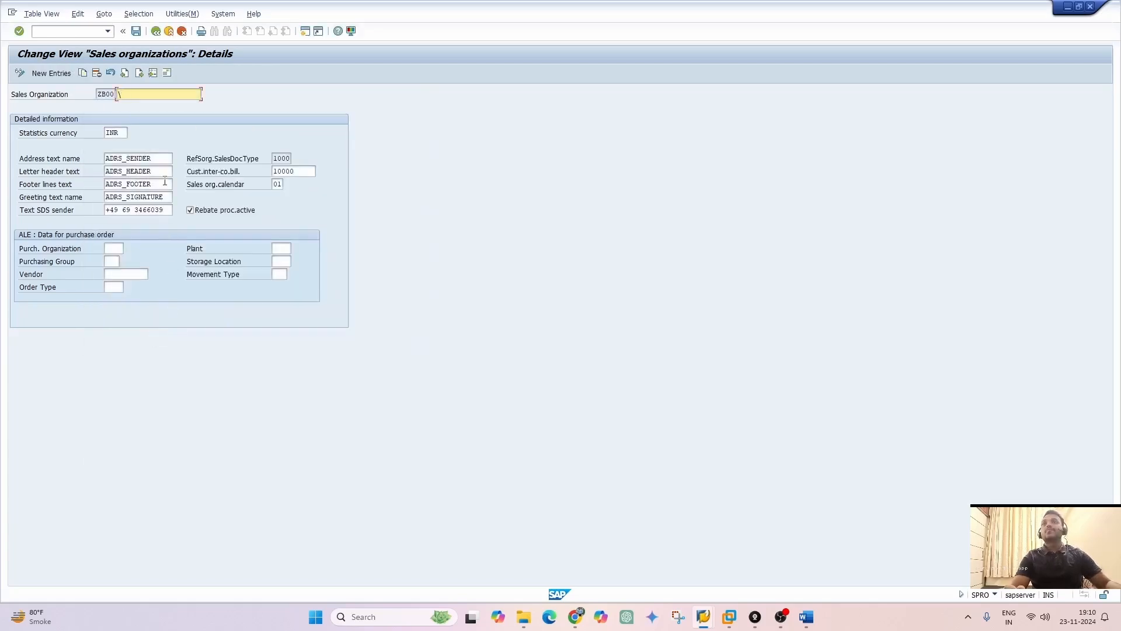
Enter "Sales Org B" as the name of sales organization ZB00 again and save the entry
text(Sales Org B)
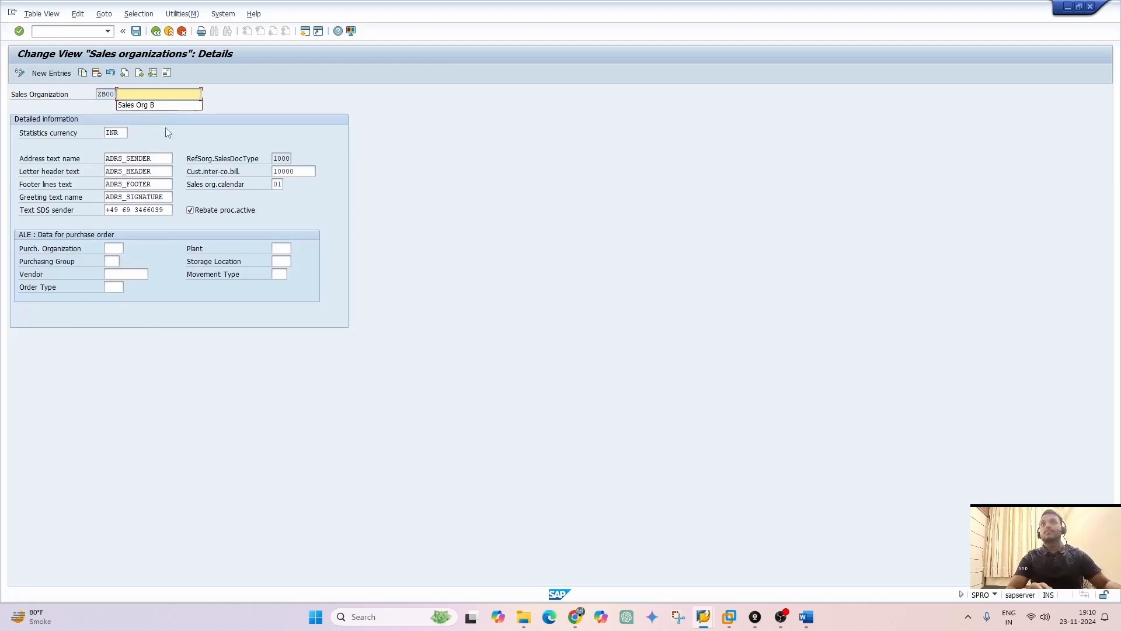
click(136, 31)
click(171, 185)
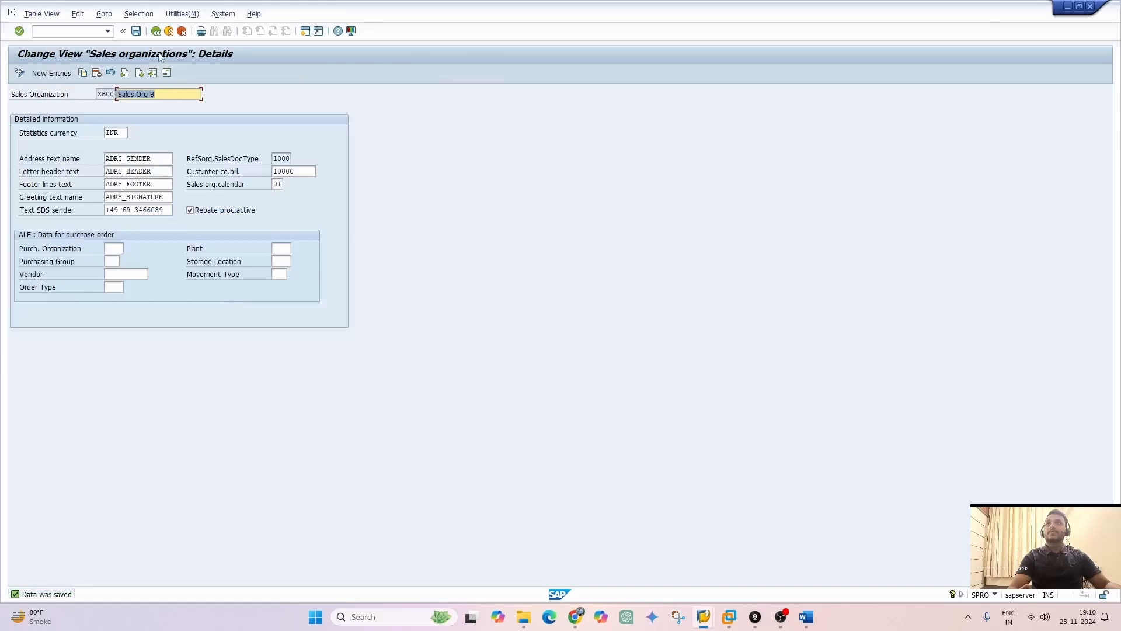
Leave the sales organization maintenance and close the activity selection to return to the implementation guide
click(155, 31)
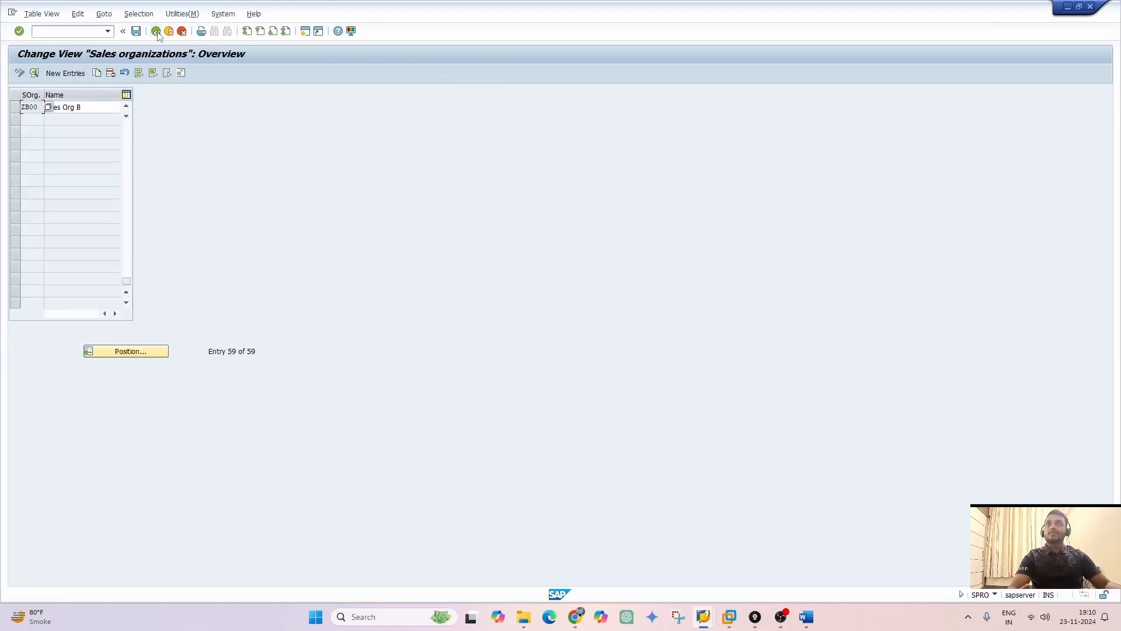
click(155, 32)
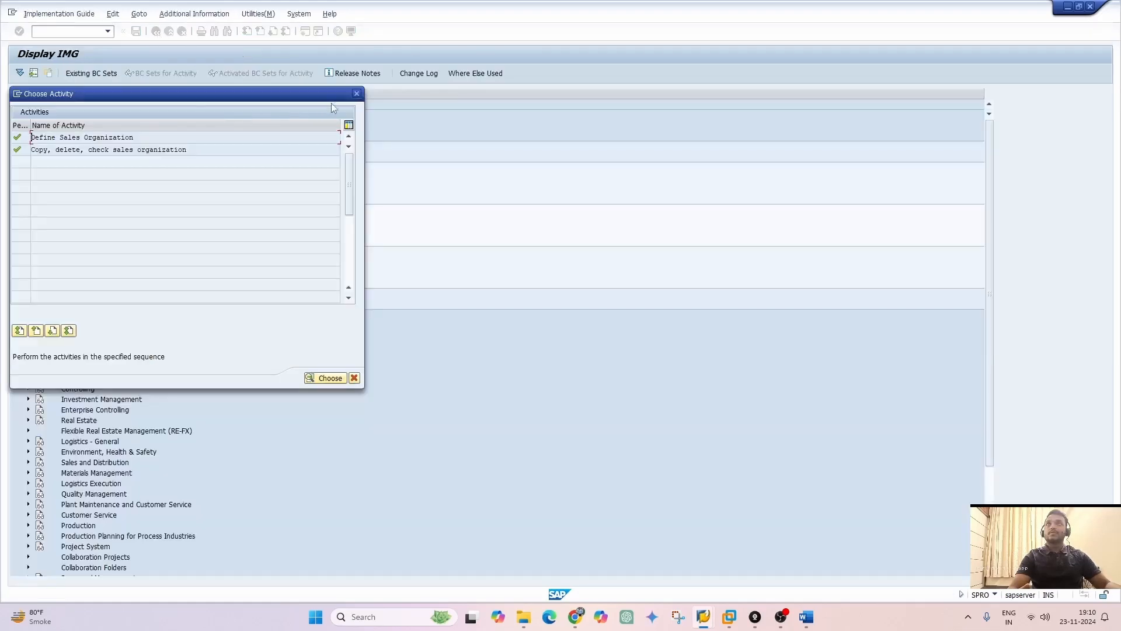
click(357, 94)
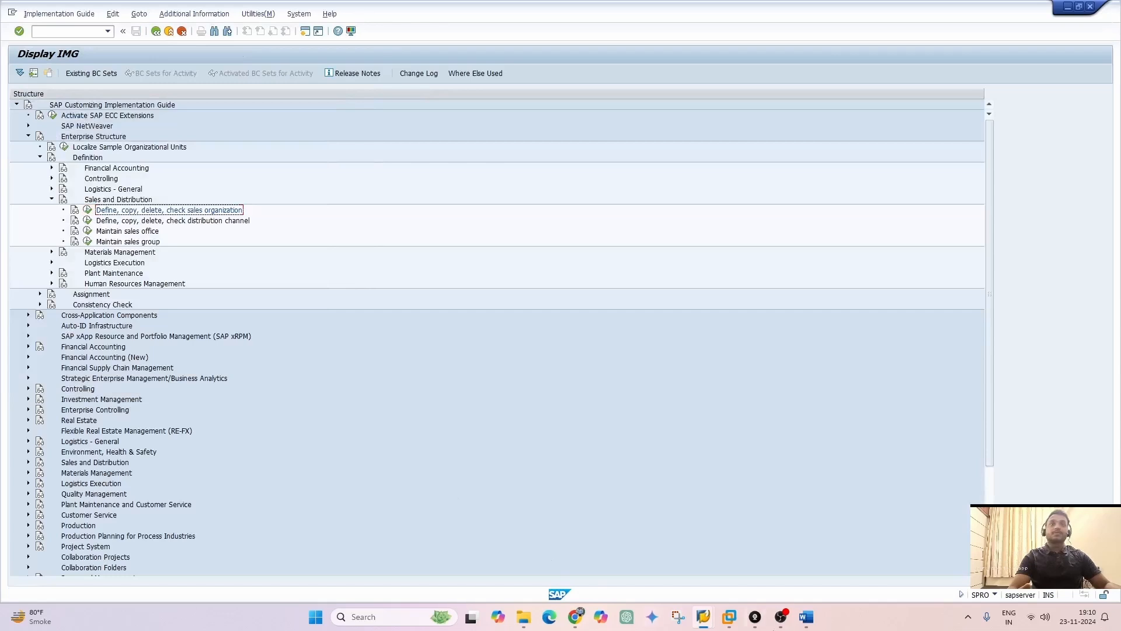
Switch to the Enterprise Structure document in Word and read on through the Sales Organization section
click(806, 617)
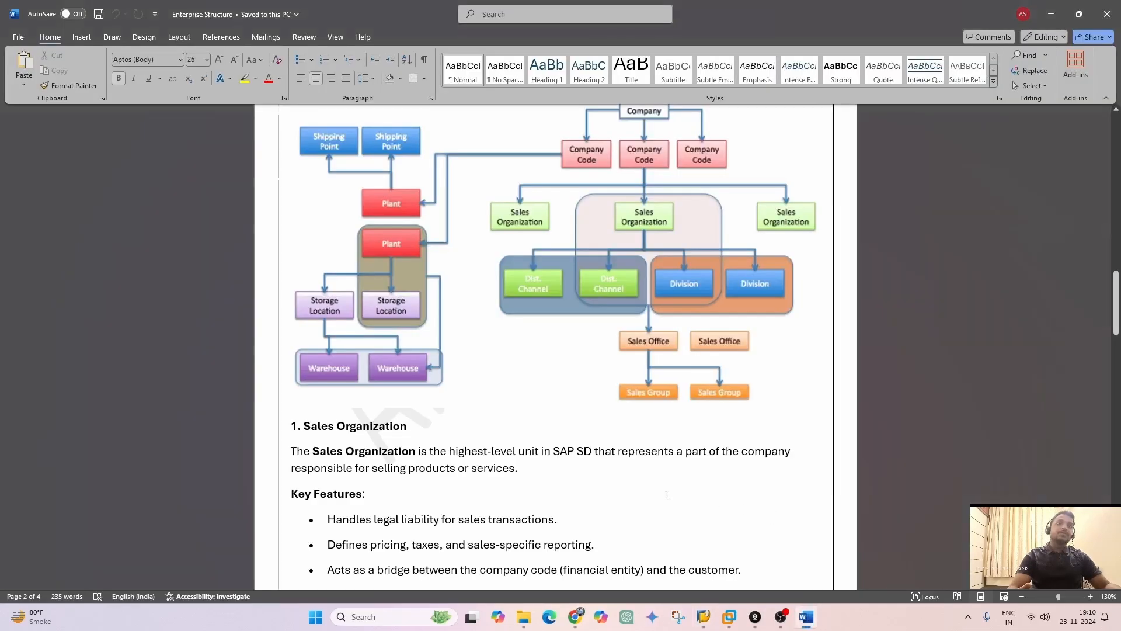
scroll(667, 495, down, 1)
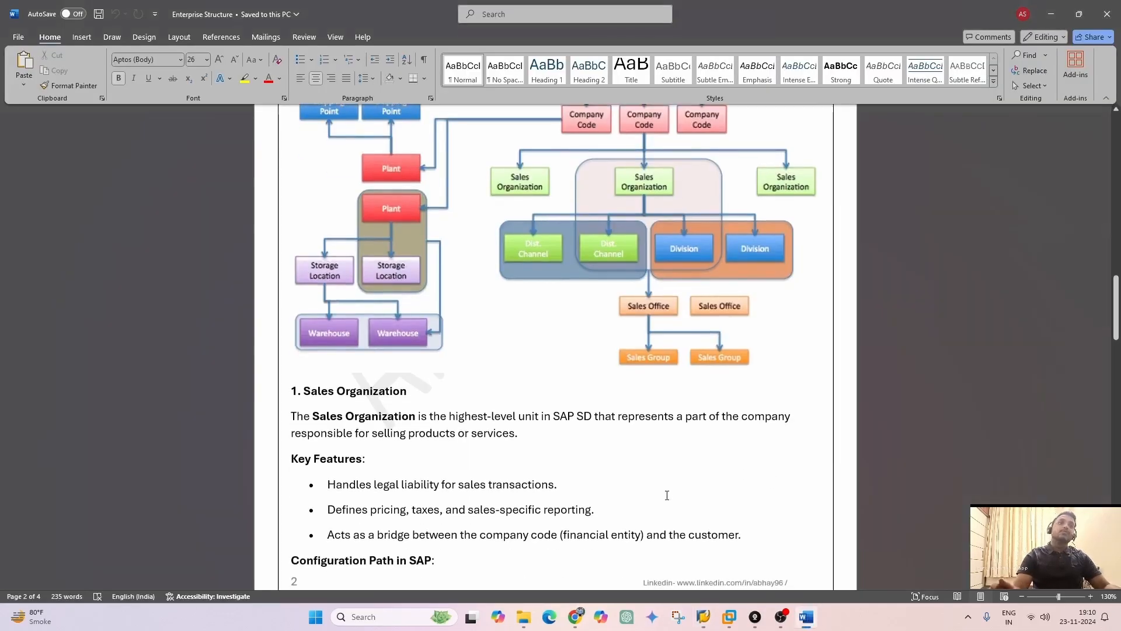
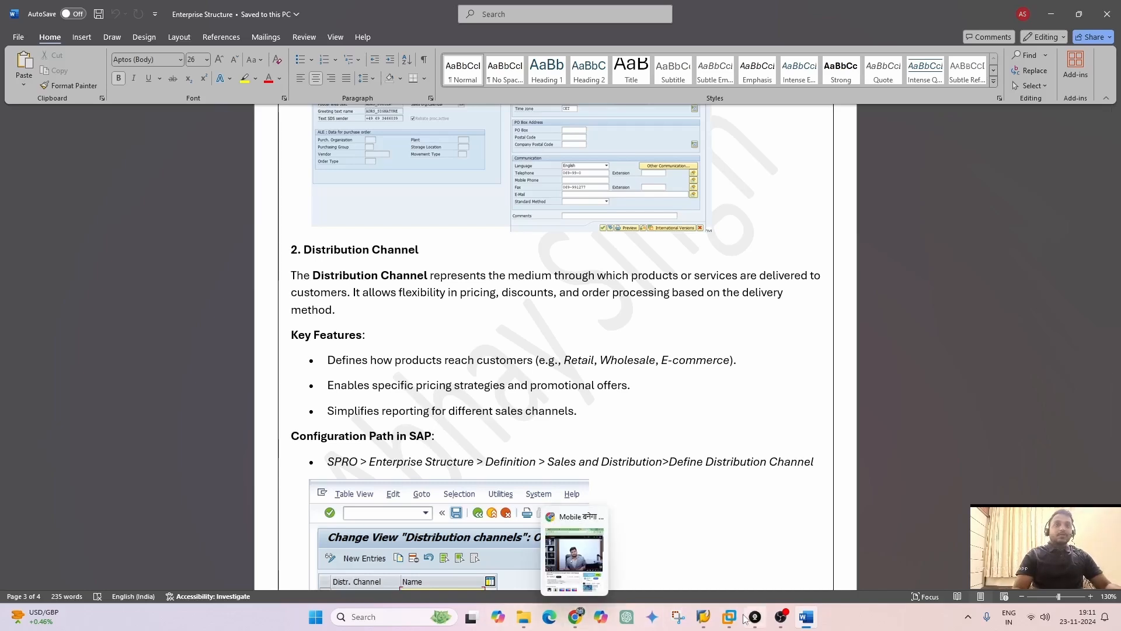
Switch to SAP and open the Define distribution channel activity under the Sales and Distribution definition
click(753, 555)
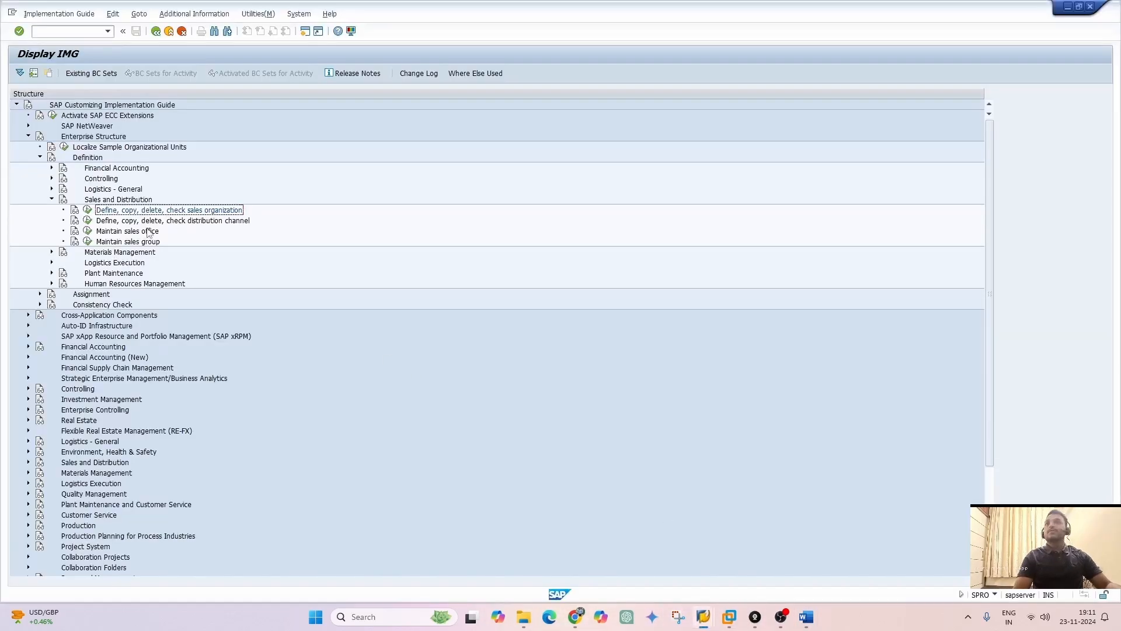
click(87, 221)
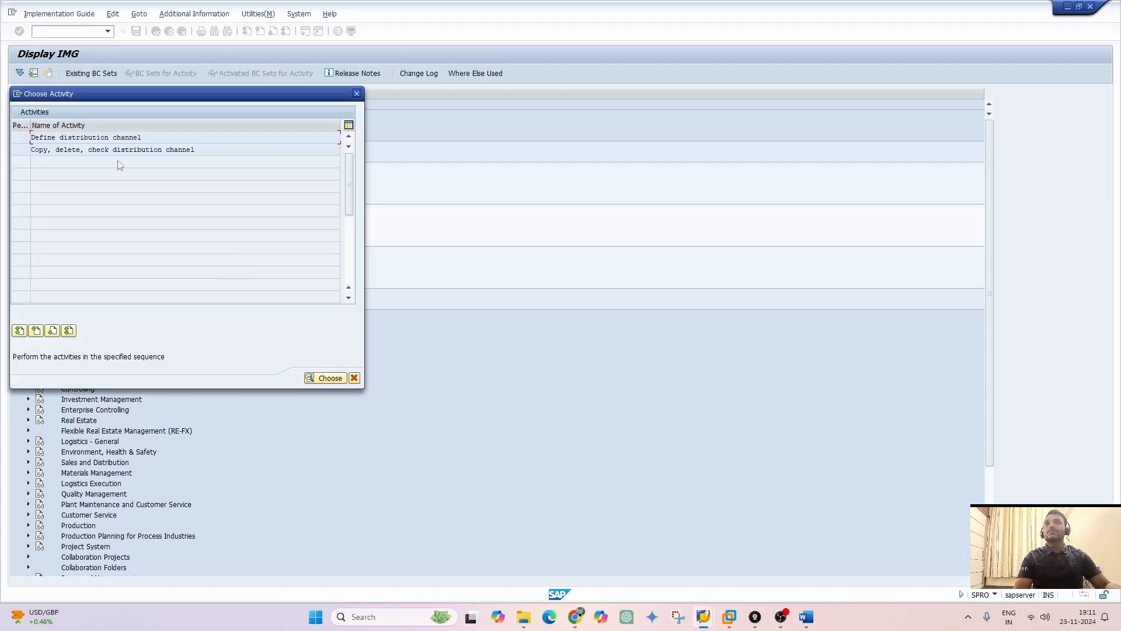
double_click(92, 136)
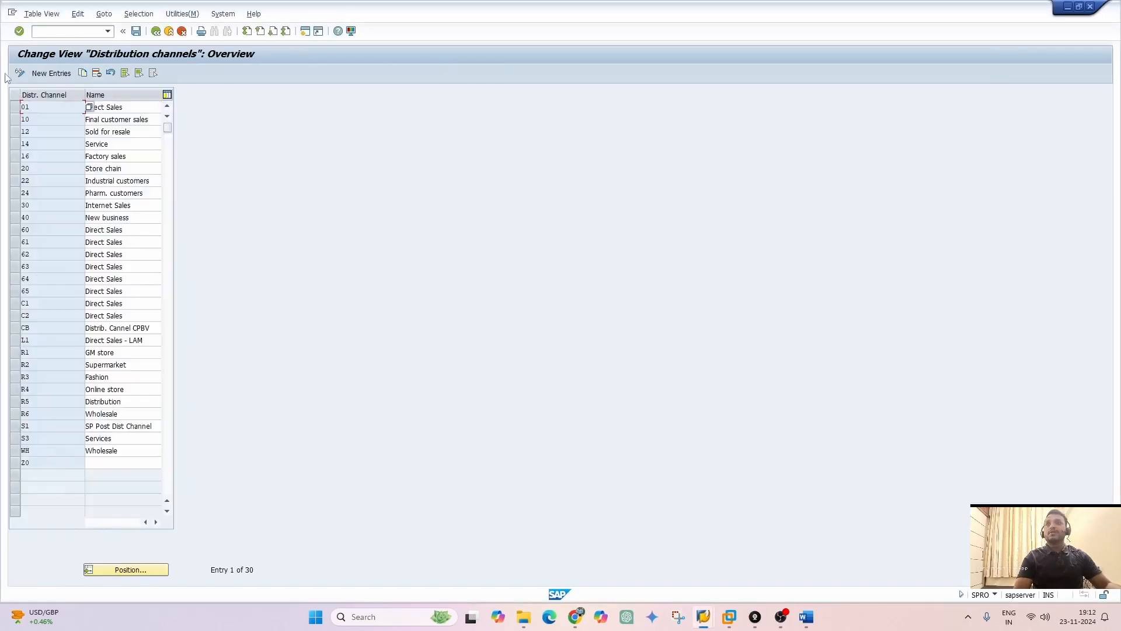
Add a new distribution channel ZZ named "Distribution" and save it under the proposed customizing request
click(41, 74)
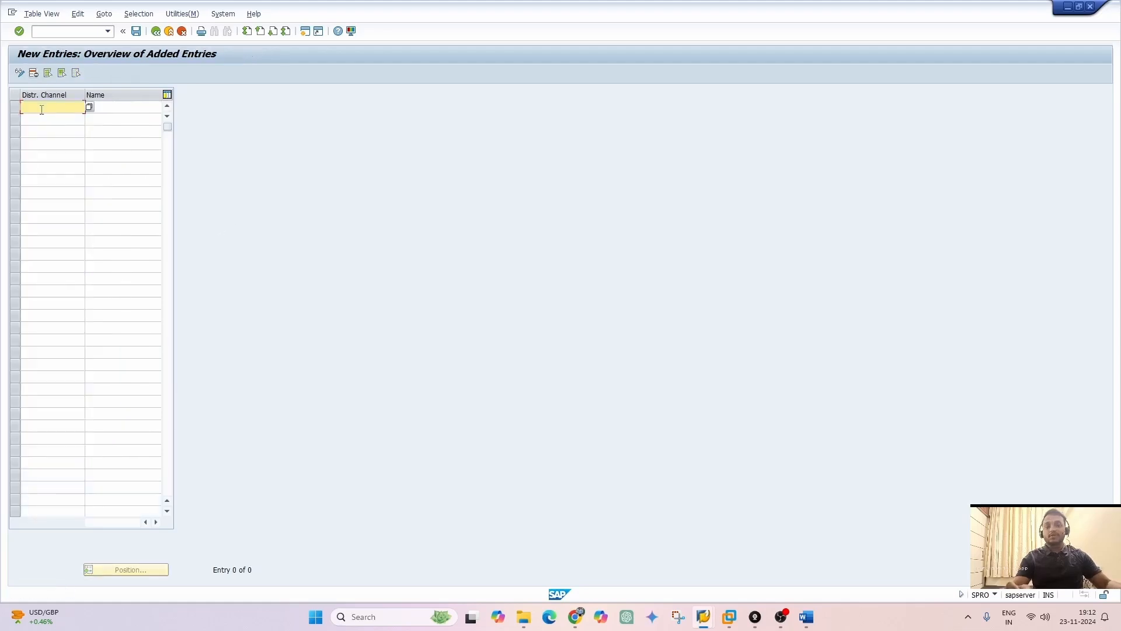
text(ZZ)
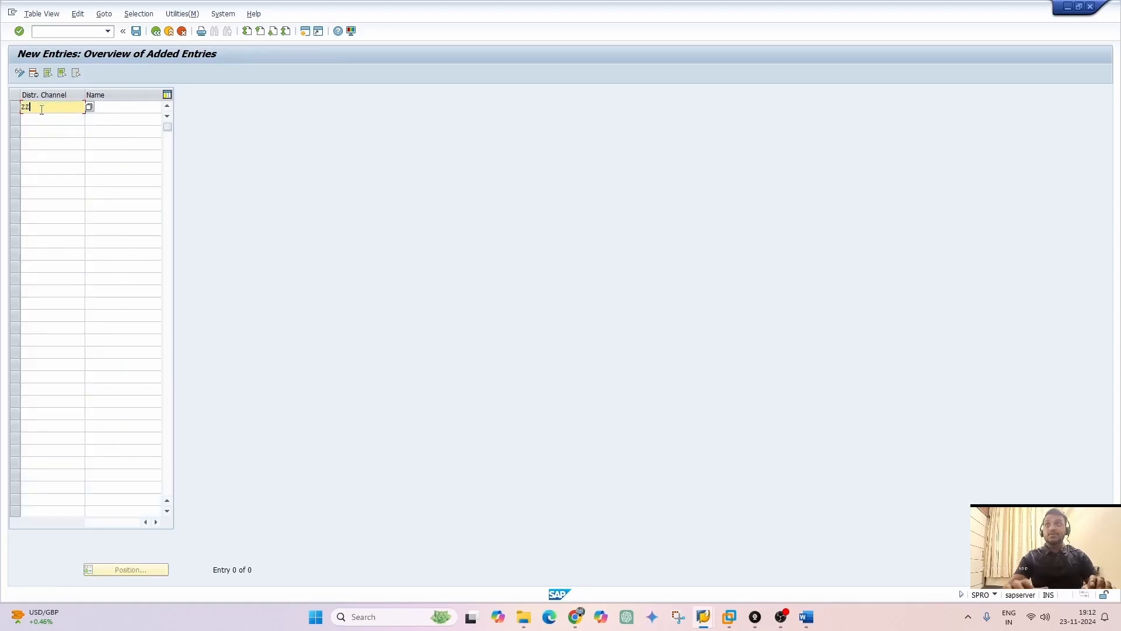
key(Tab)
text(d)
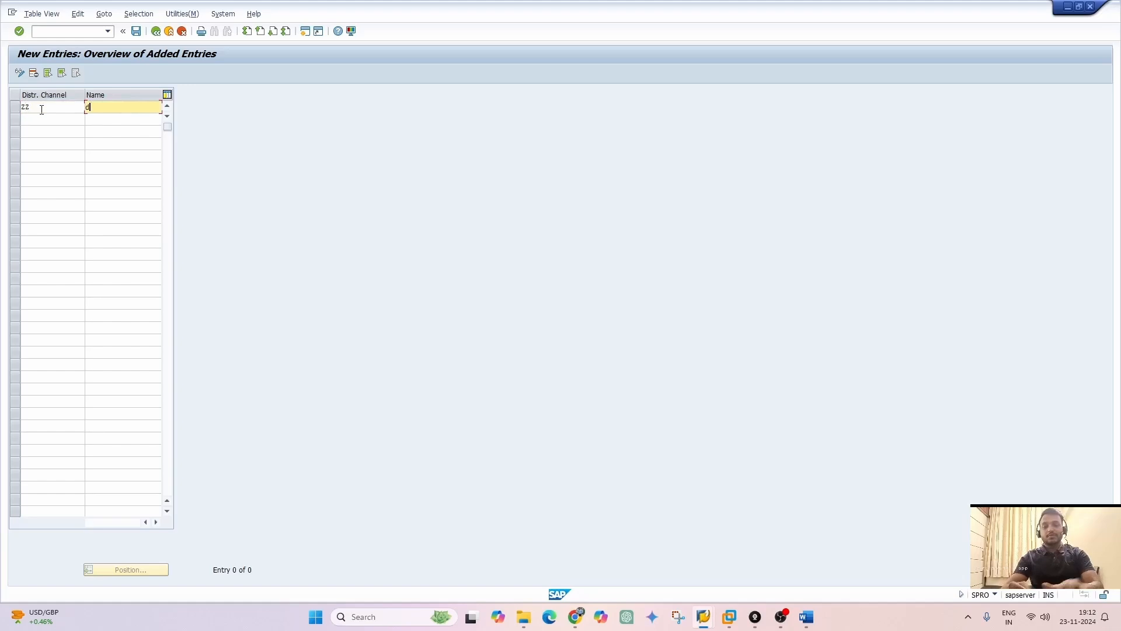
text(ISTRIBUT)
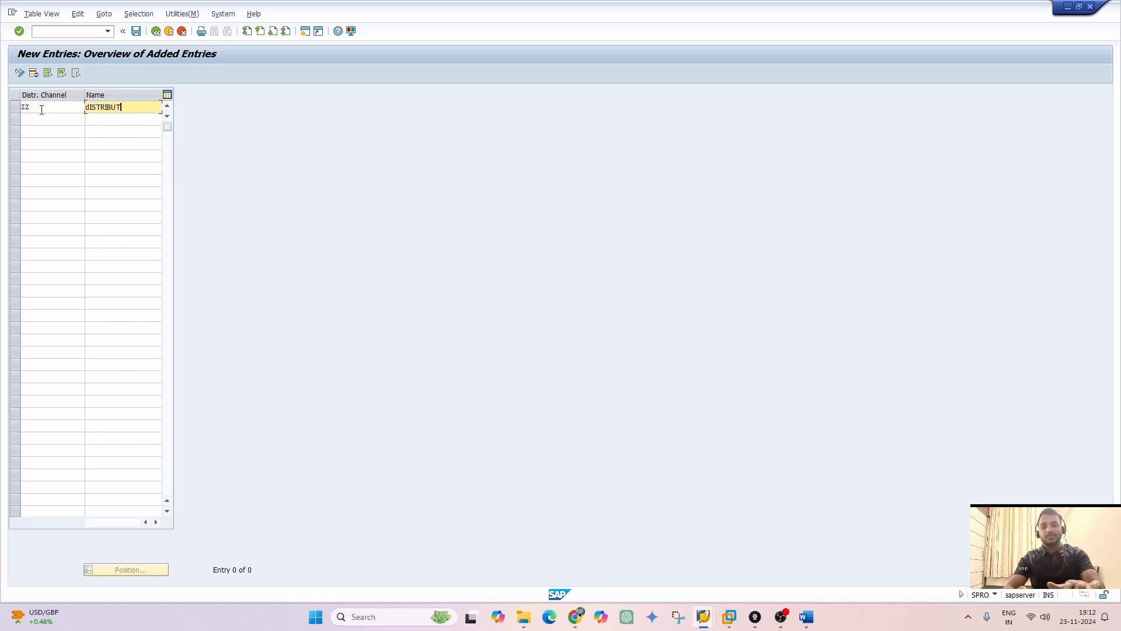
text(ION)
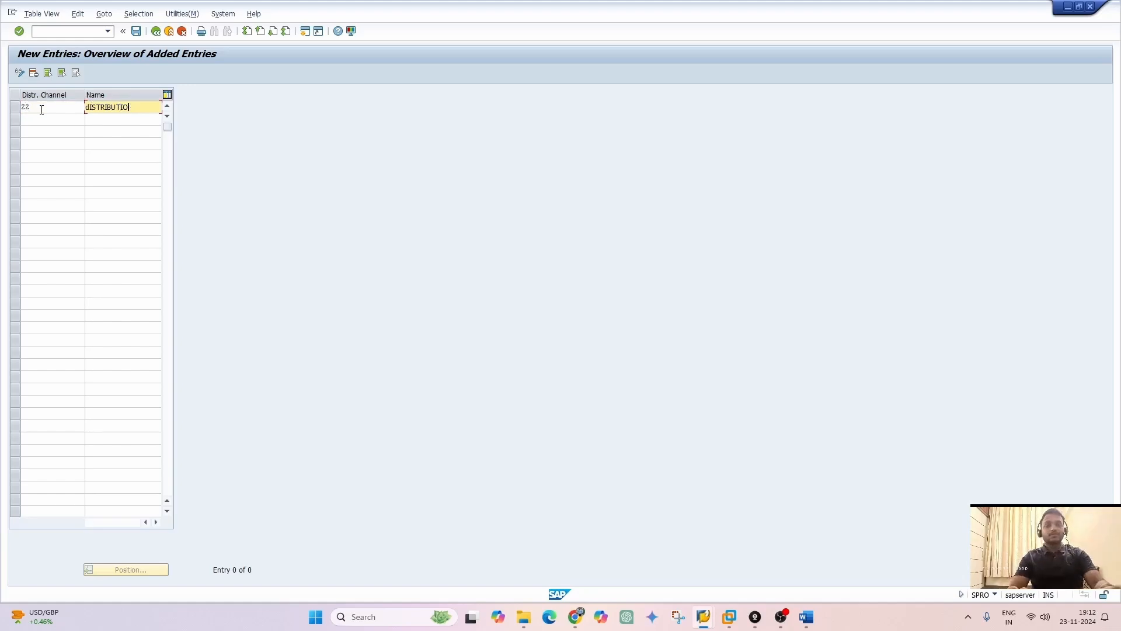
key(BackSpace)
key(BackSpace)
key(BackSpace)
key(BackSpace)
key(BackSpace)
key(BackSpace)
key(BackSpace)
key(BackSpace)
key(BackSpace)
key(BackSpace)
key(BackSpace)
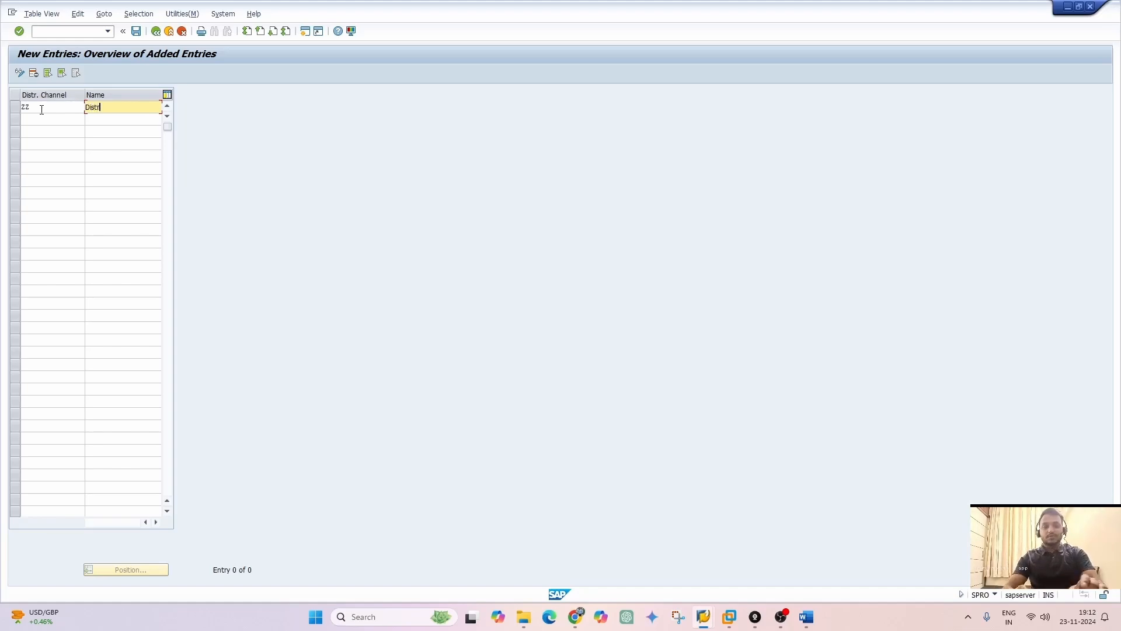
text(Distribution)
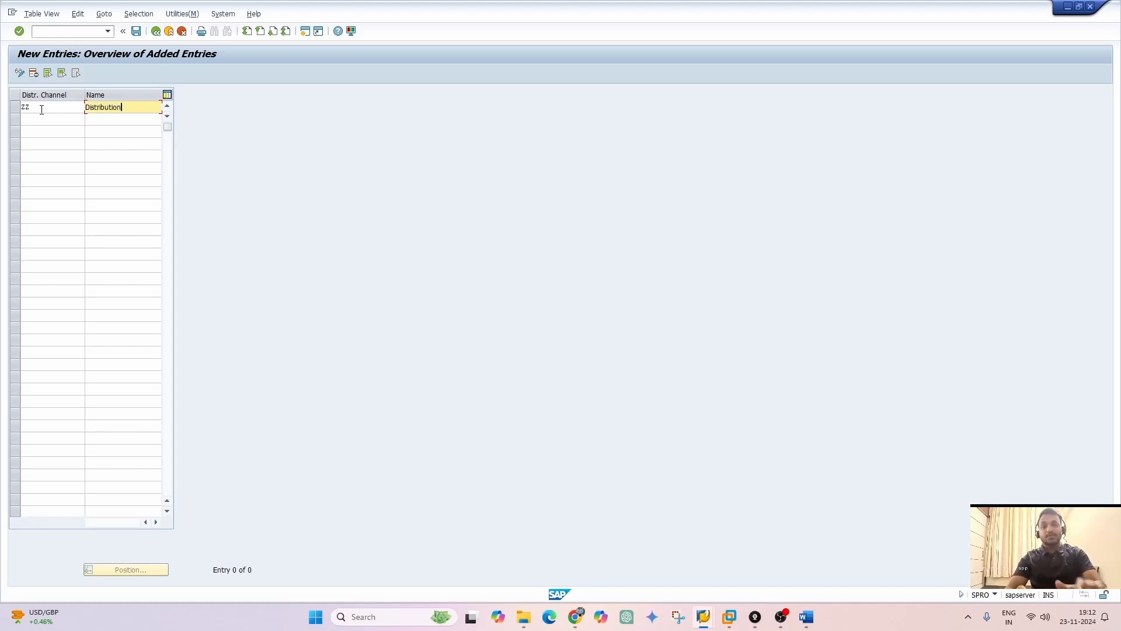
key(Return)
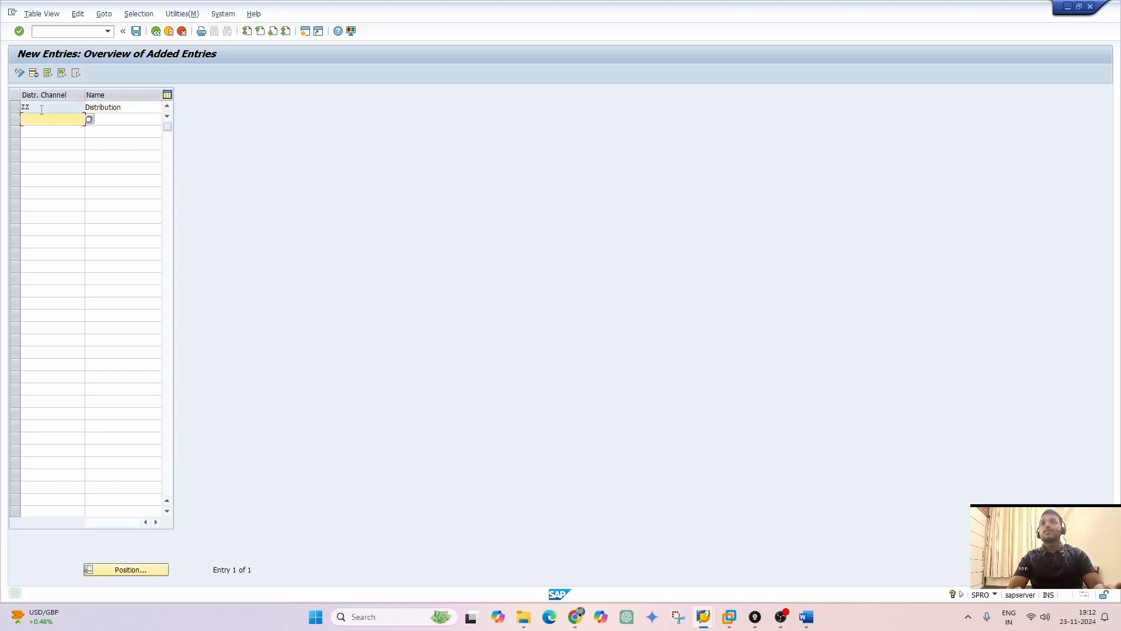
click(135, 31)
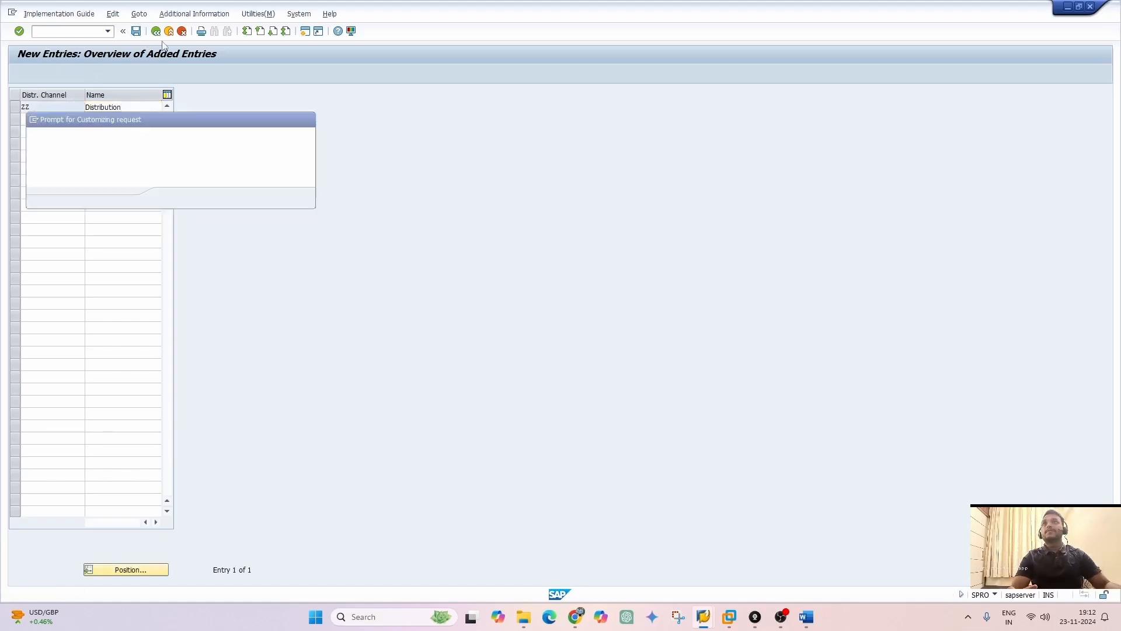
click(171, 198)
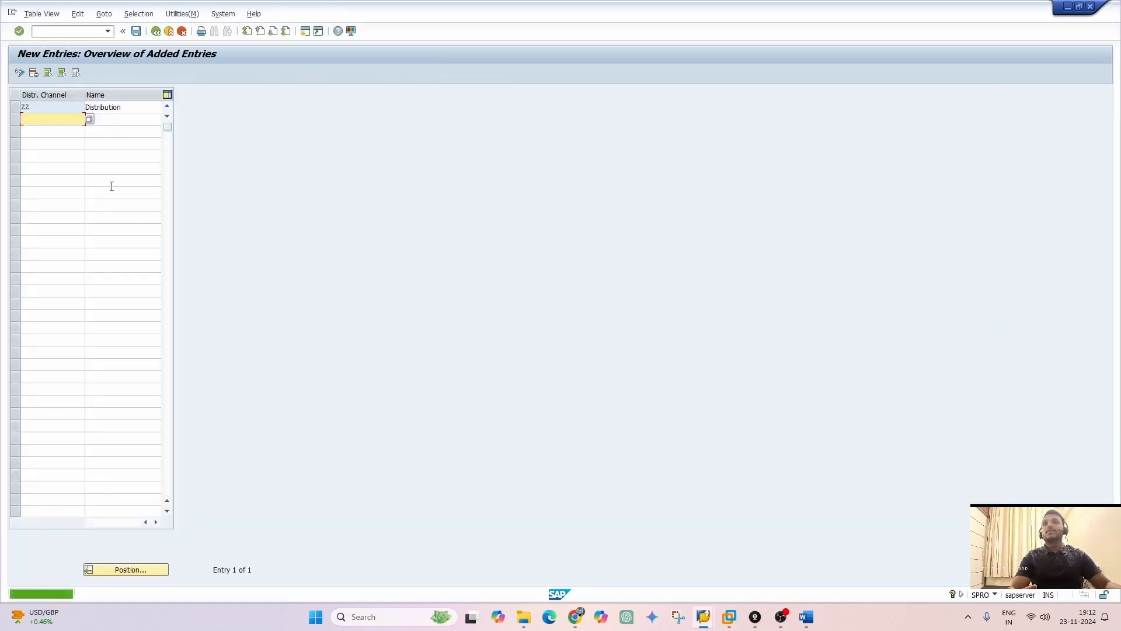
Check the WH Wholesale entry in the distribution channel overview and return to the implementation guide
click(159, 33)
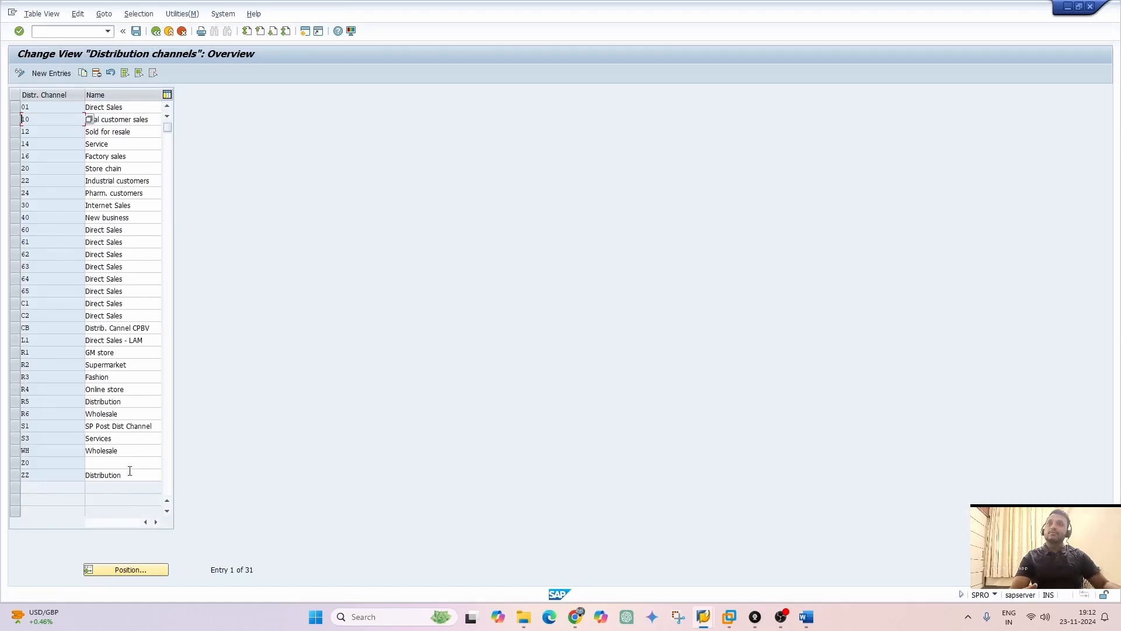
click(54, 453)
click(139, 454)
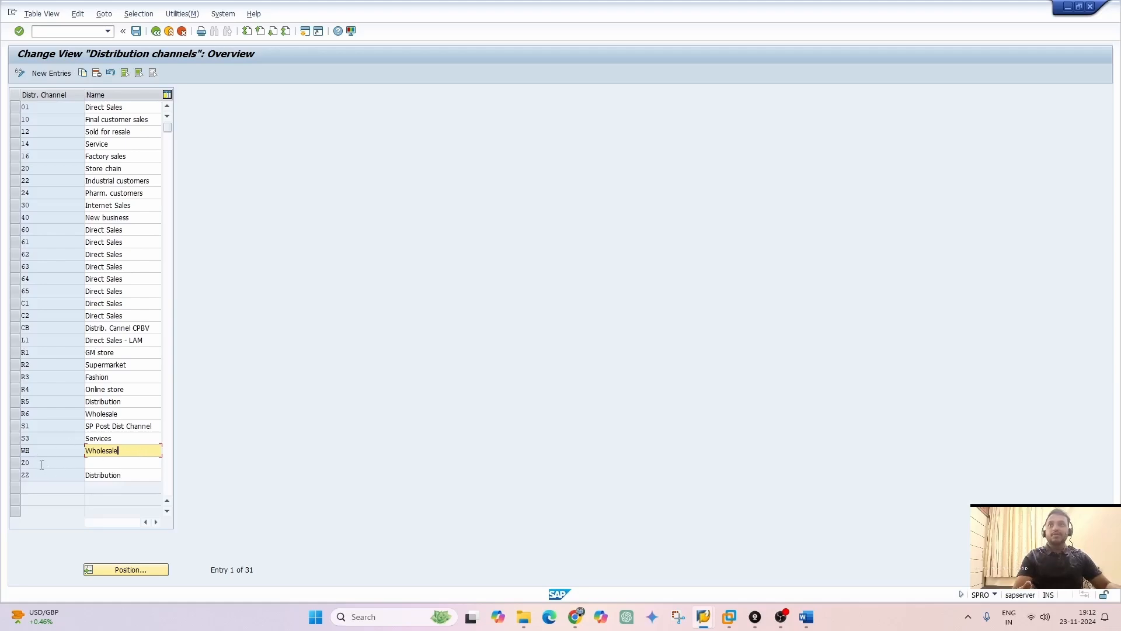
drag(42, 452, 8, 457)
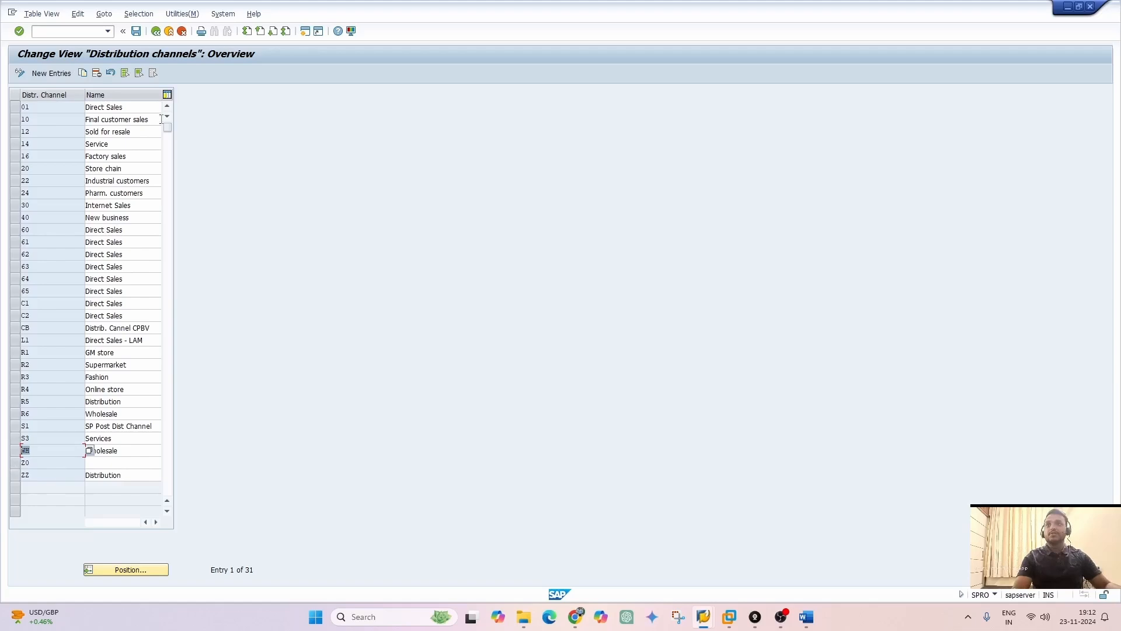
click(155, 31)
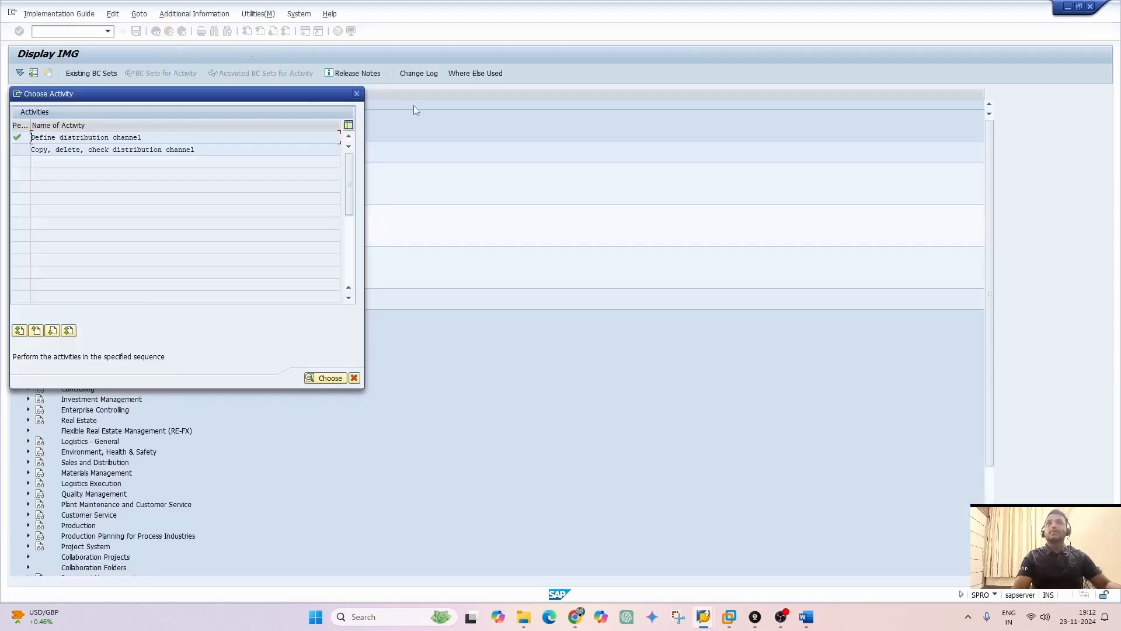
click(357, 94)
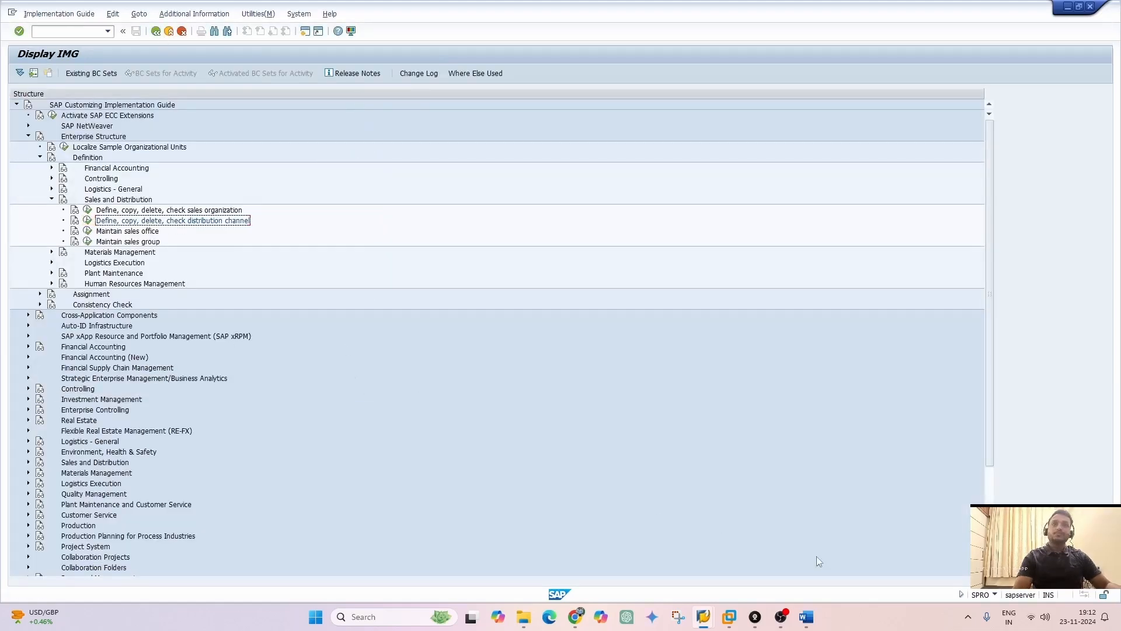
Switch to the Enterprise Structure document in Word and read the Division section with its configuration path
click(806, 616)
scroll(608, 462, down, 3)
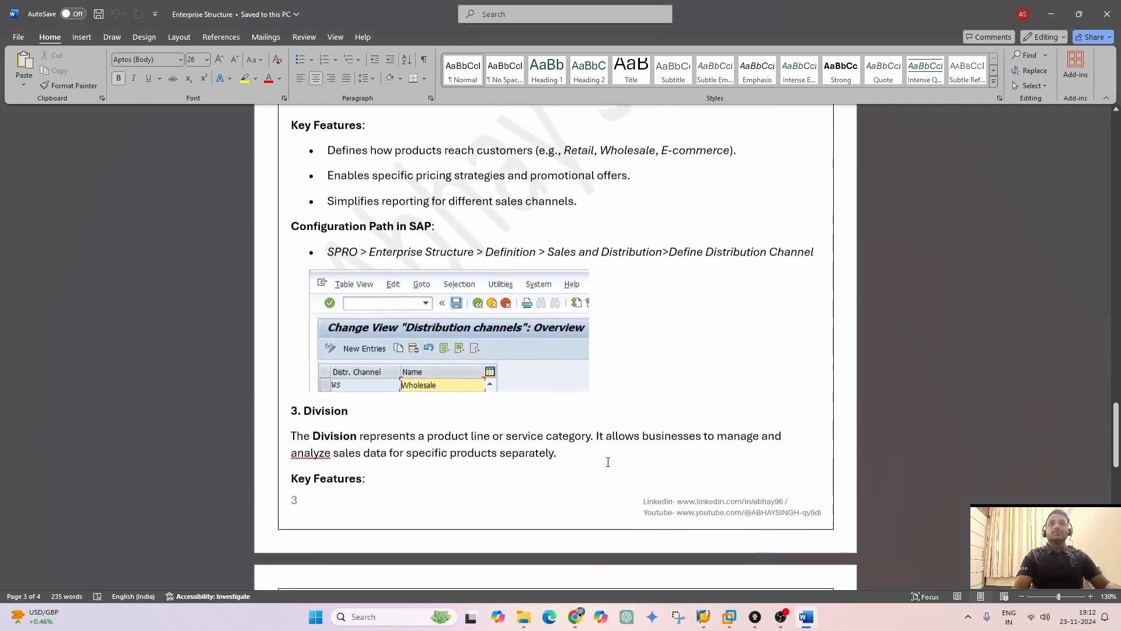
scroll(607, 462, down, 3)
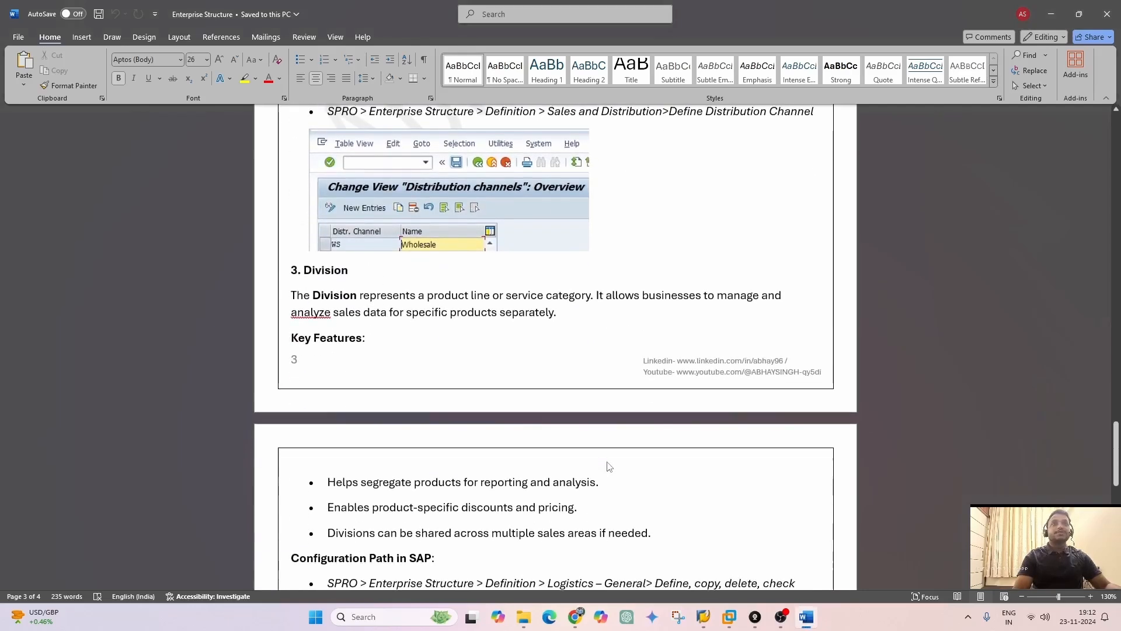
scroll(608, 464, down, 3)
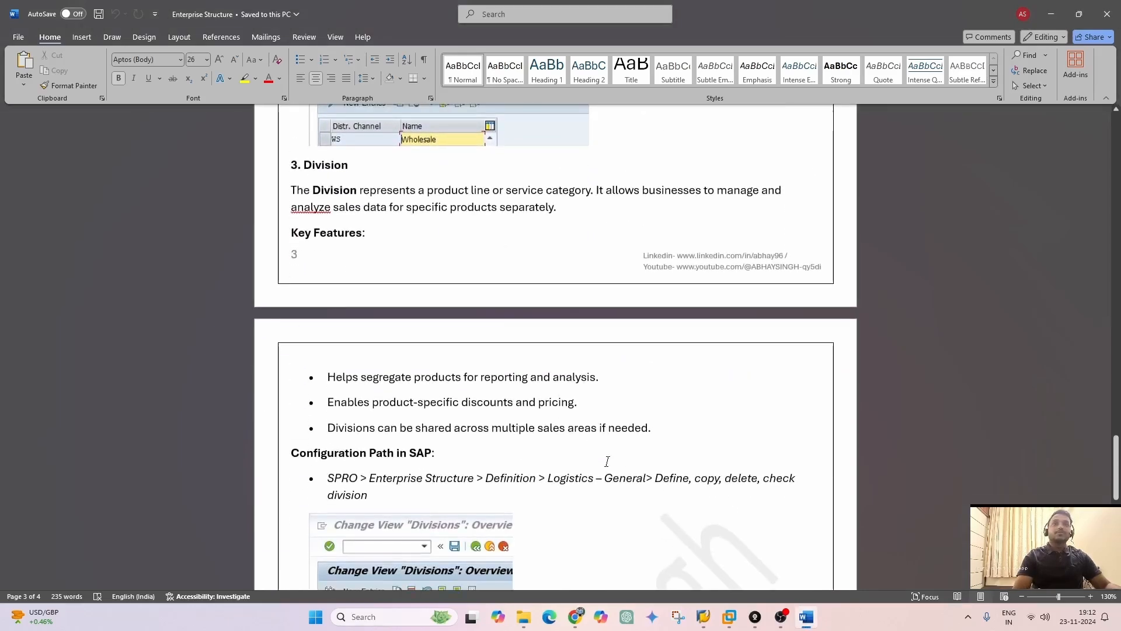
scroll(607, 461, up, 1)
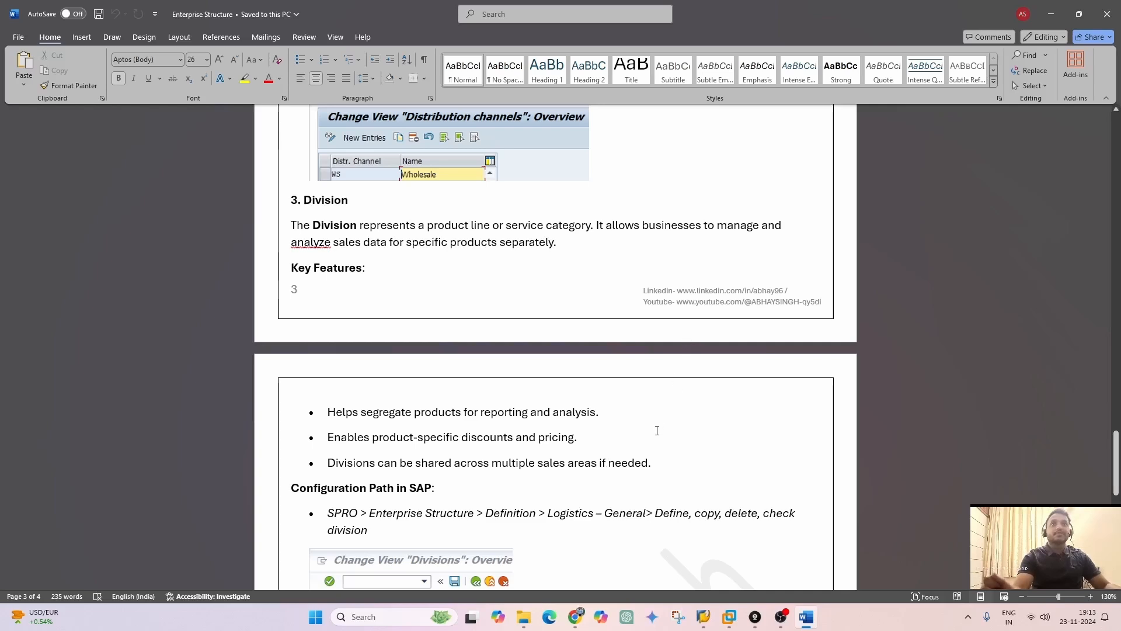
Switch back to SAP, collapse Sales and Distribution, and open the Define Division activity under Logistics - General
key(alt+Tab)
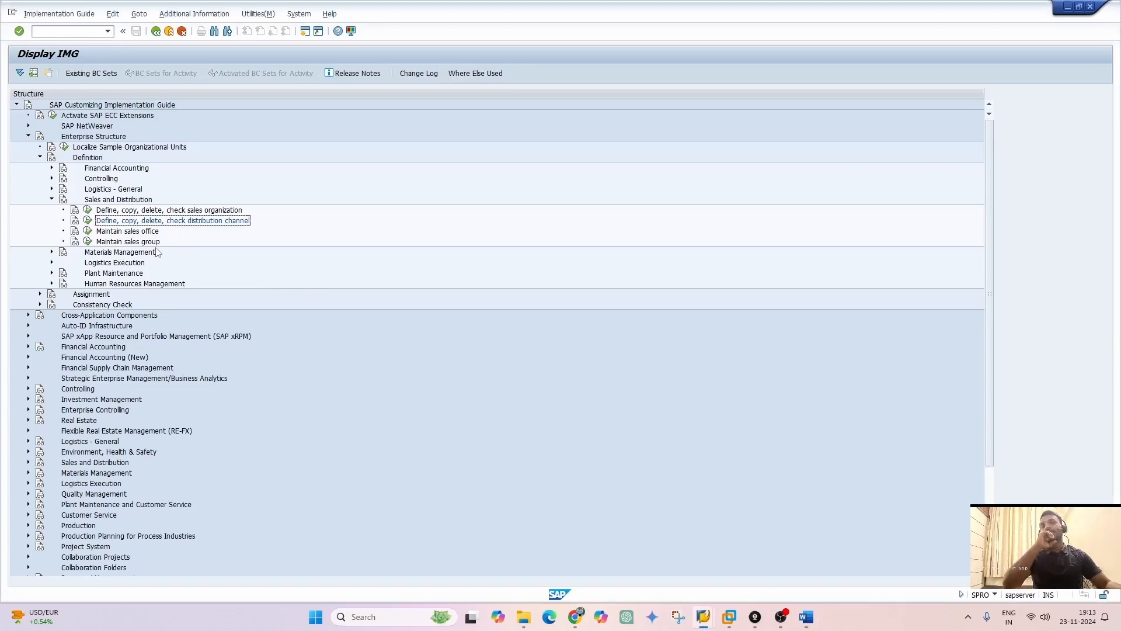
click(51, 200)
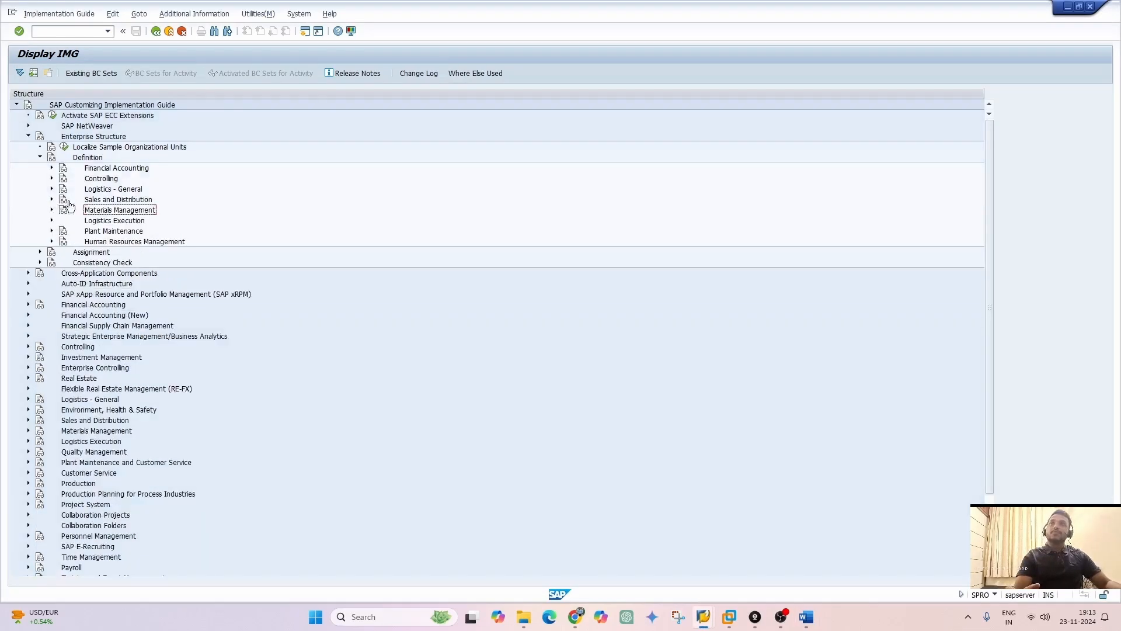
click(52, 189)
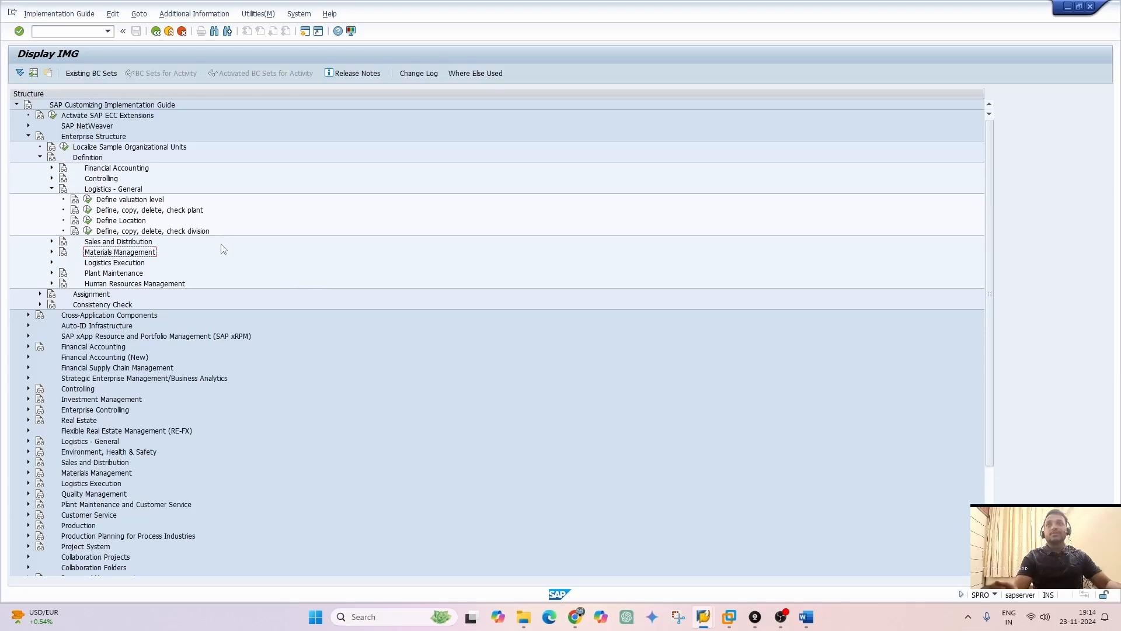
click(89, 232)
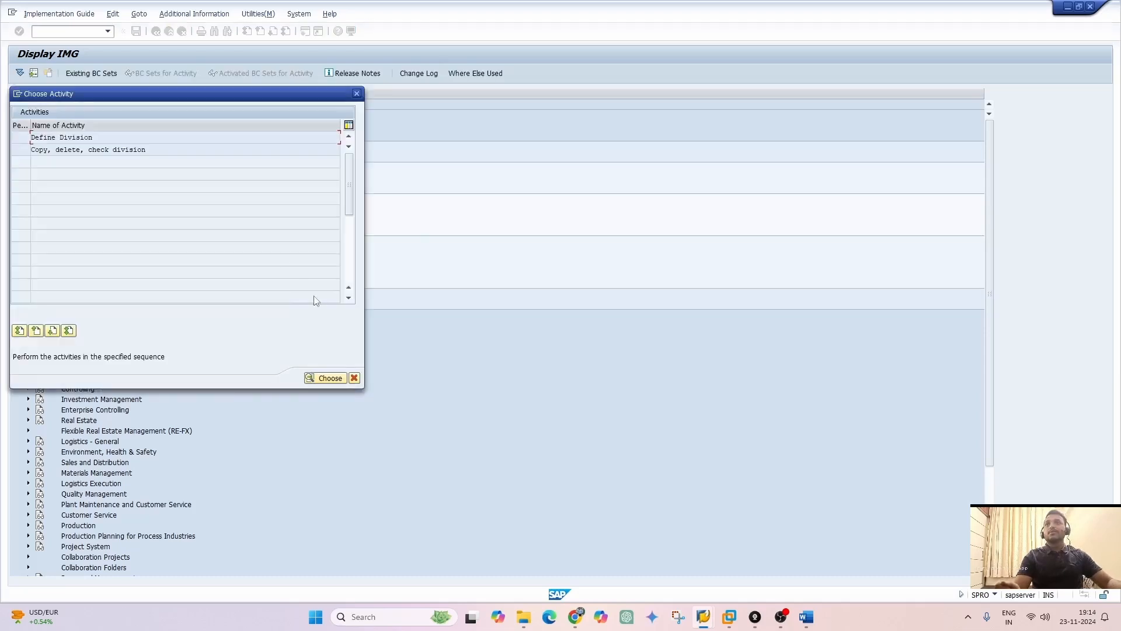
double_click(95, 138)
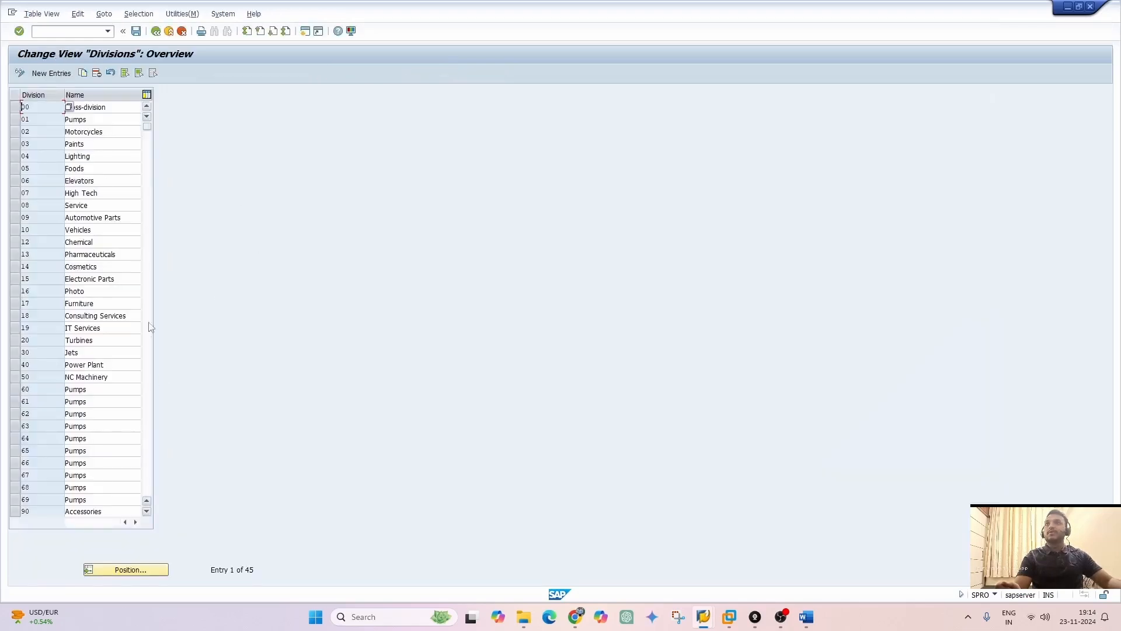
Add a new division ZZ named "Dairy Product" and save it under the proposed customizing request
click(107, 107)
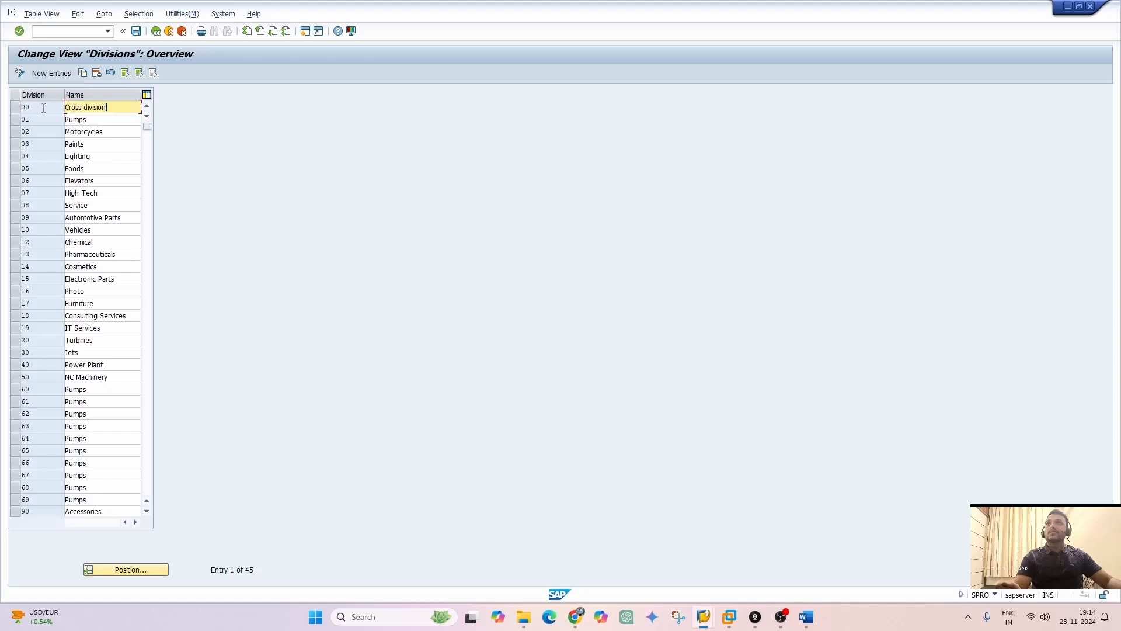
click(51, 73)
text(zs)
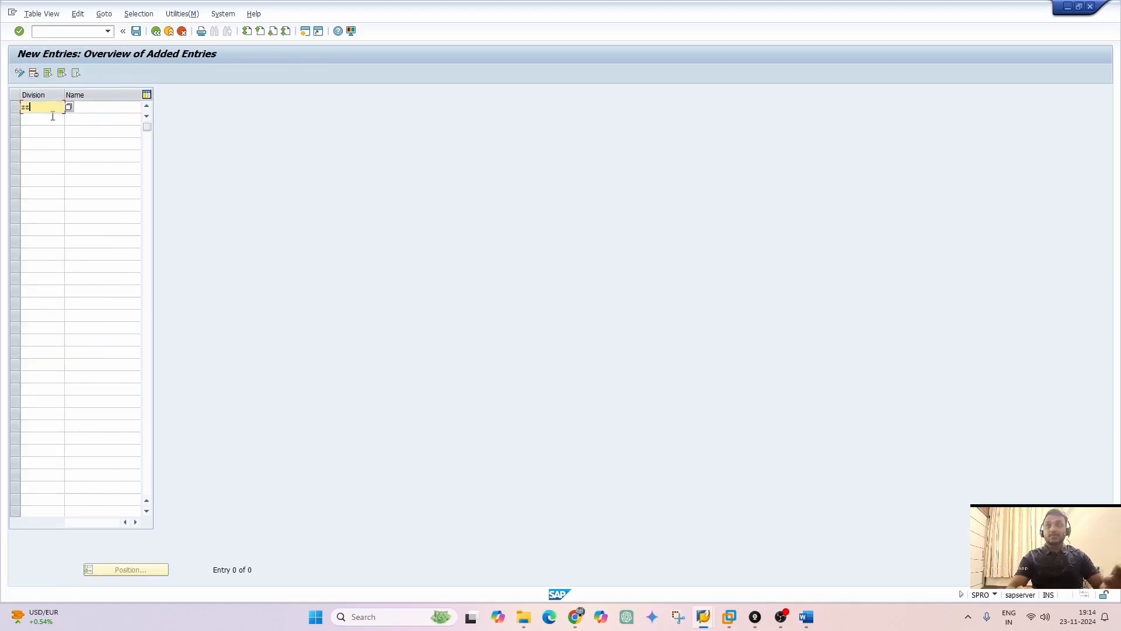
key(Tab)
text(C)
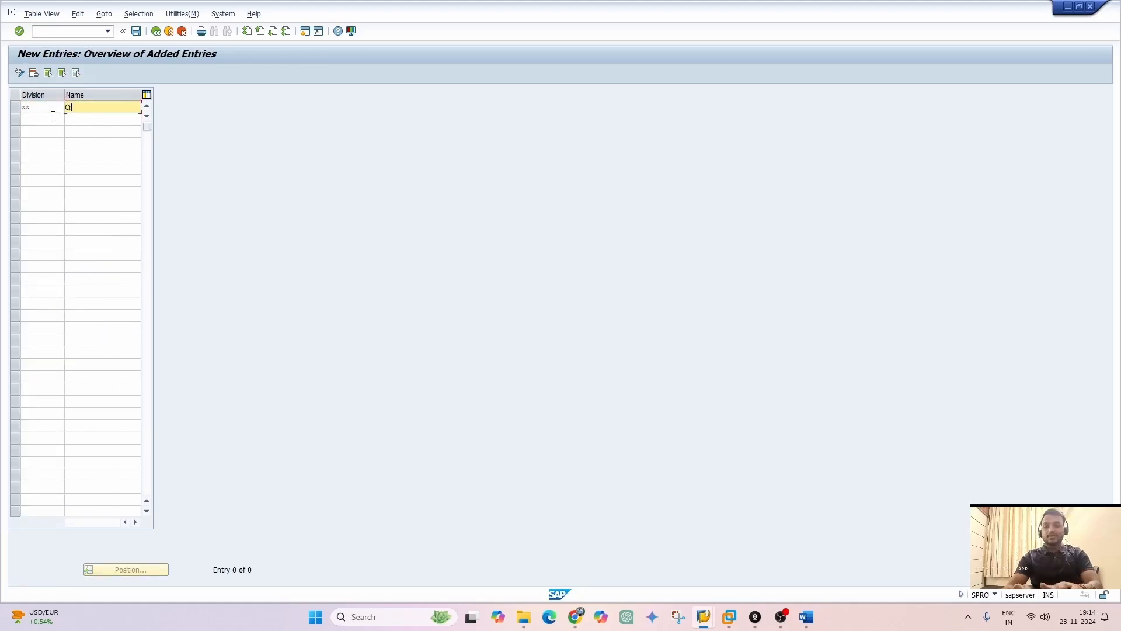
text(ros)
key(BackSpace)
key(BackSpace)
key(BackSpace)
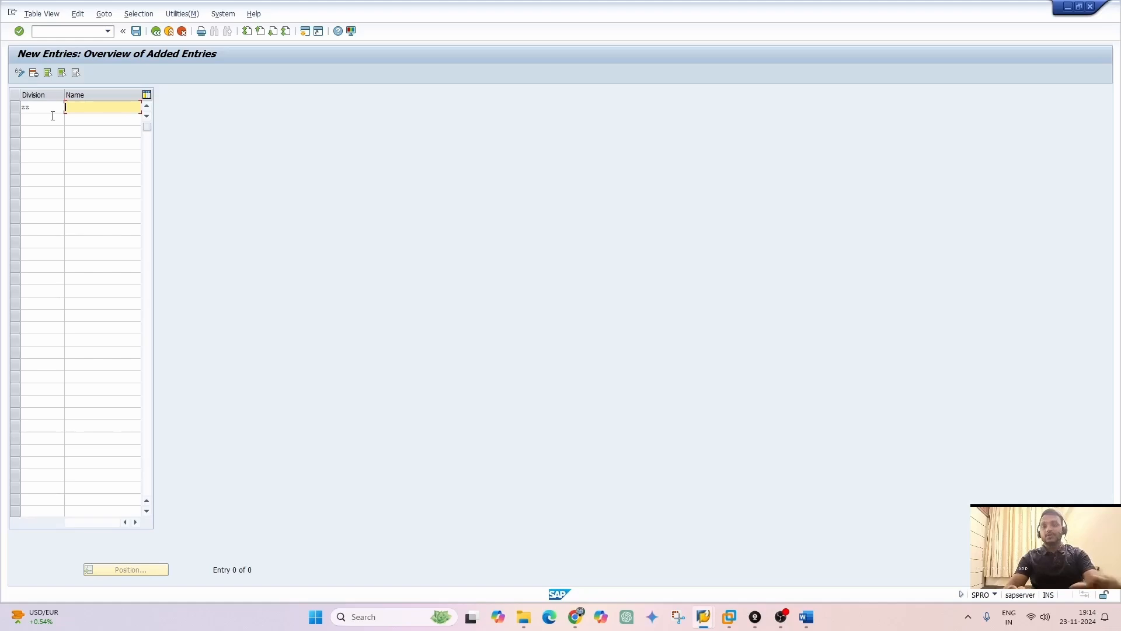
text(Dairy P)
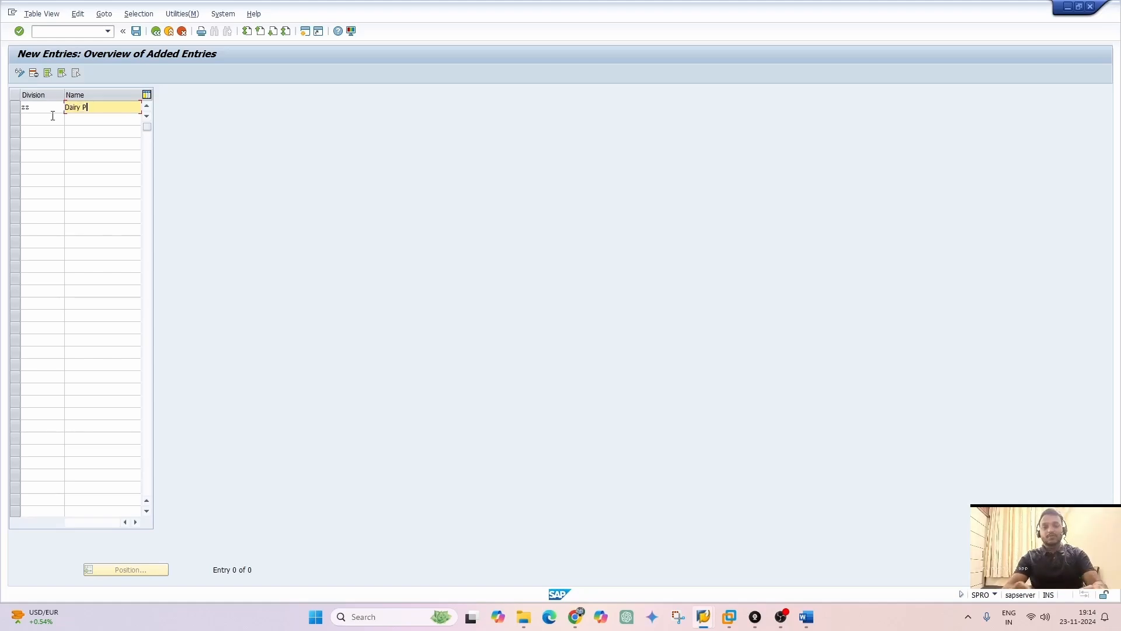
text(roduct)
key(Return)
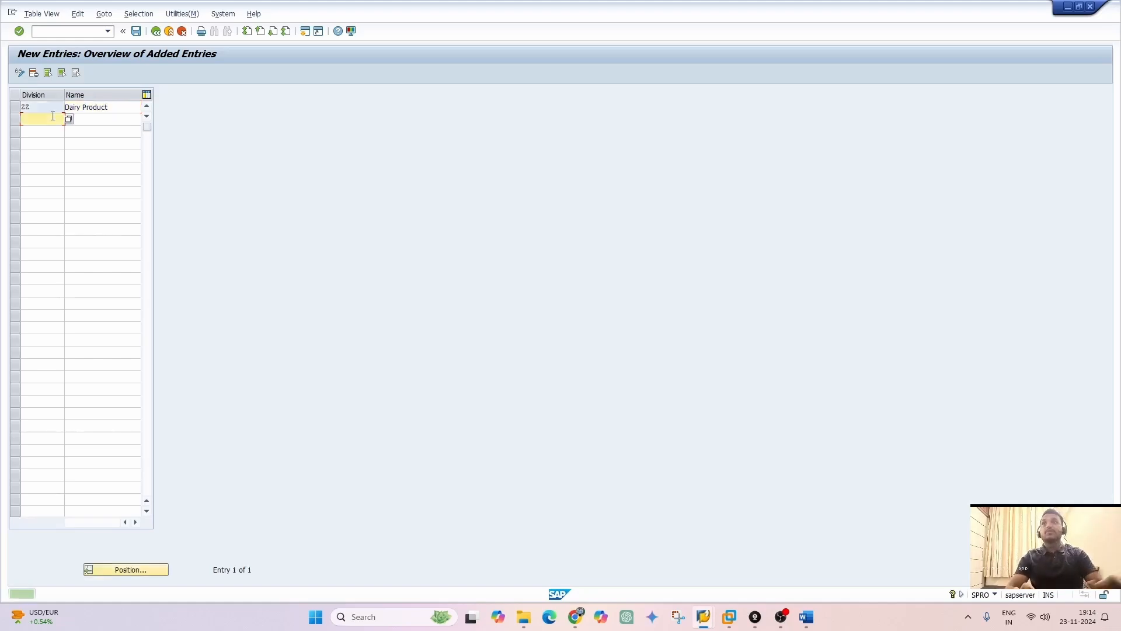
click(135, 31)
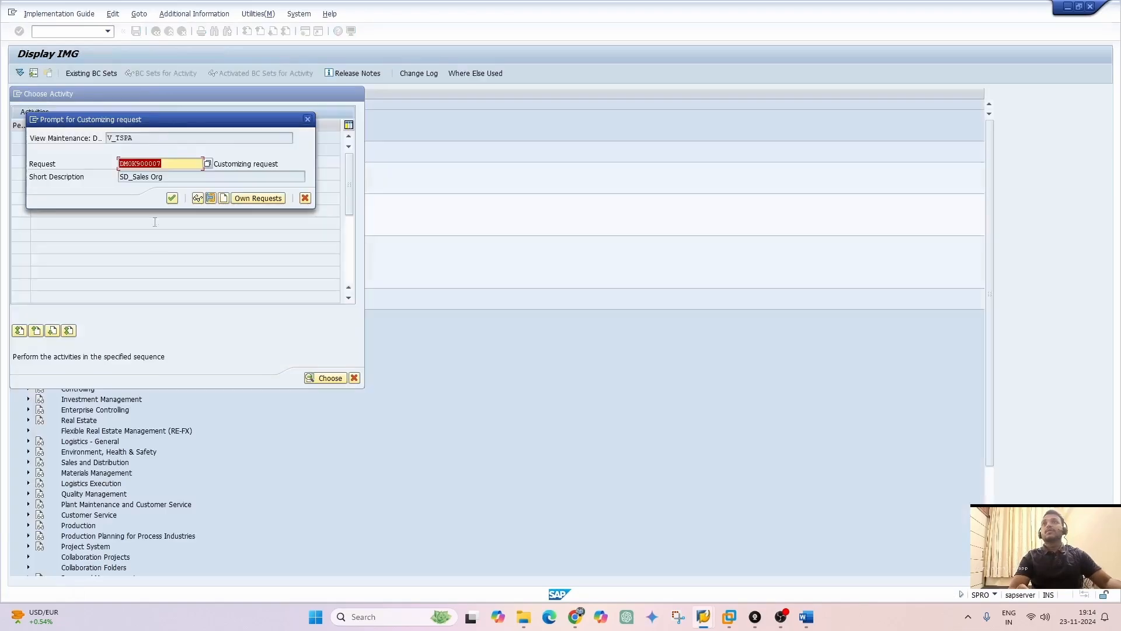
click(171, 199)
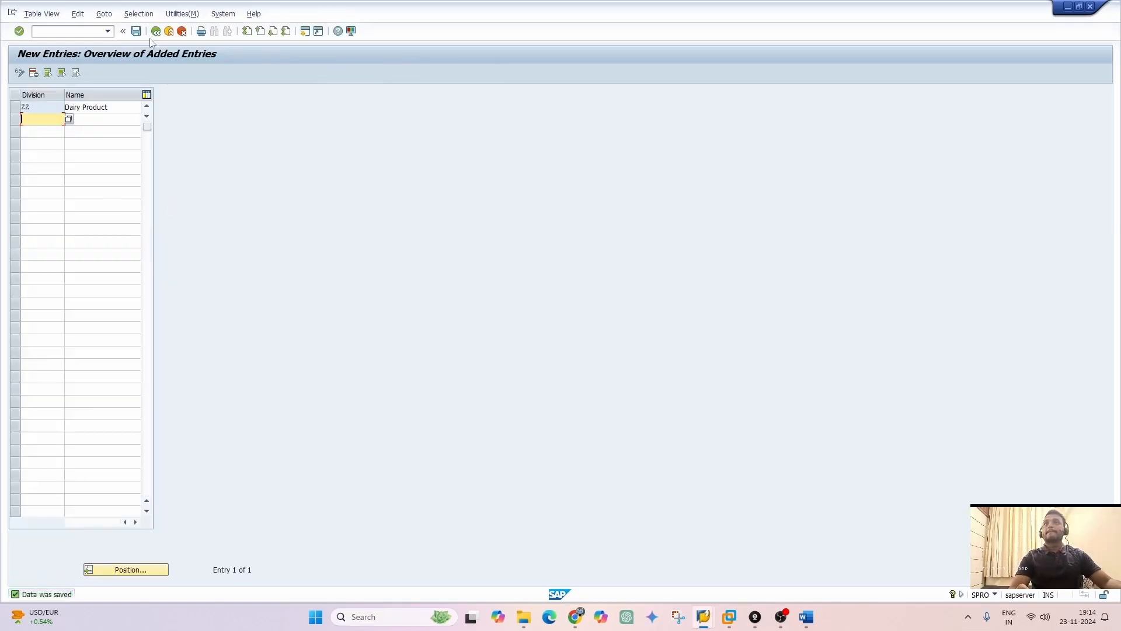
Leave the Divisions overview and close the activity selection to return to the implementation guide
click(156, 31)
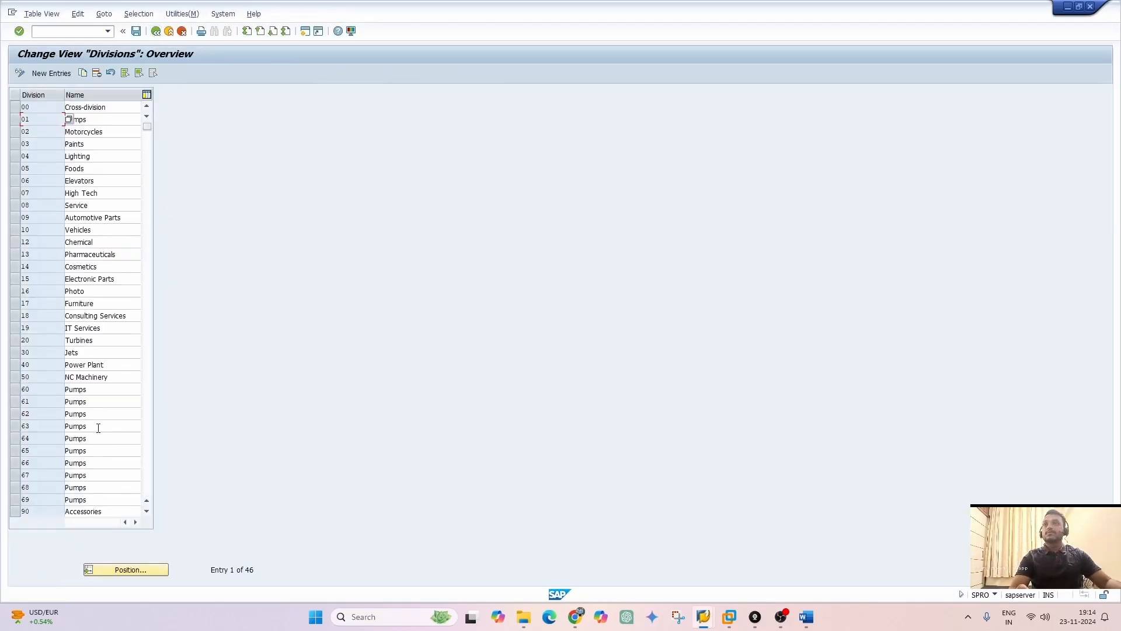
click(156, 32)
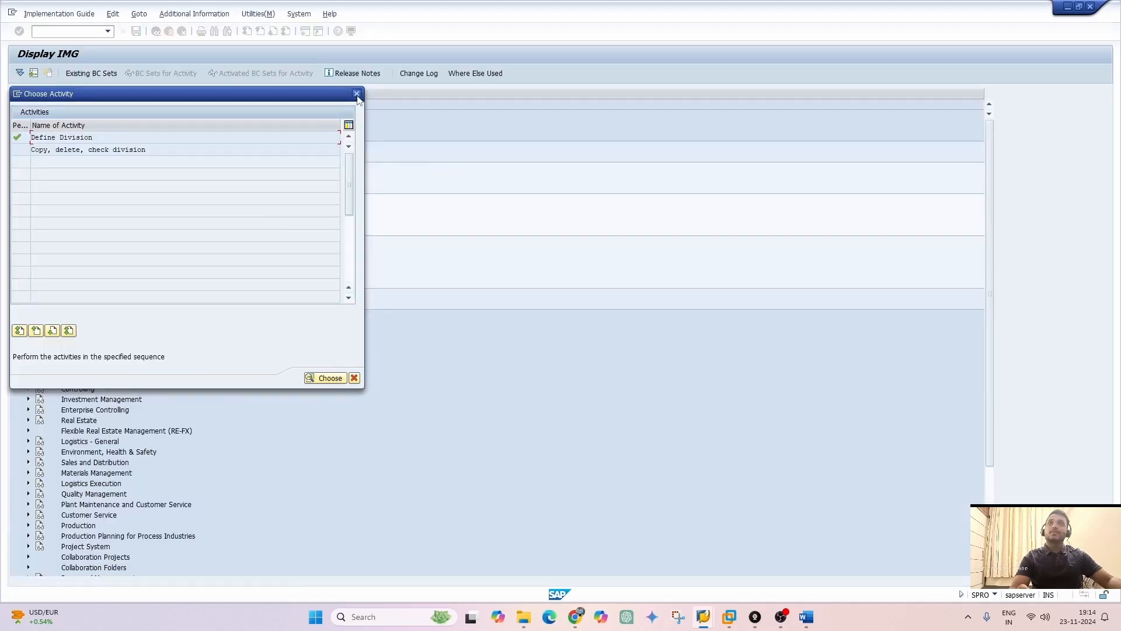
click(359, 93)
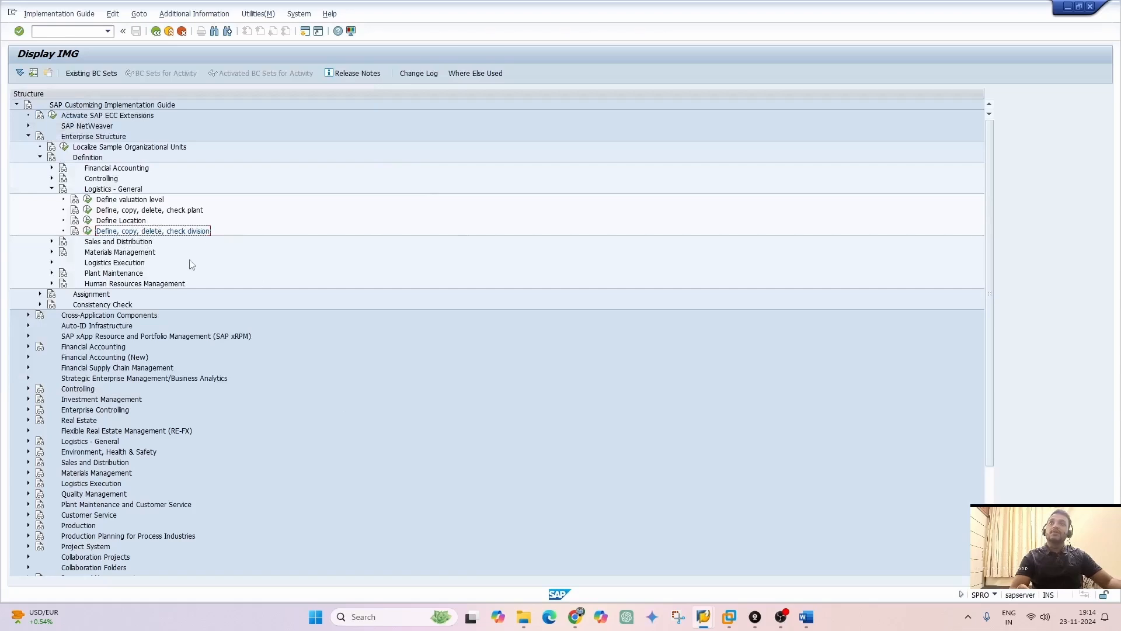
Expand Sales and Distribution and Financial Accounting under Definition to review their activities, and switch to the Enterprise Structure document in Word
click(52, 242)
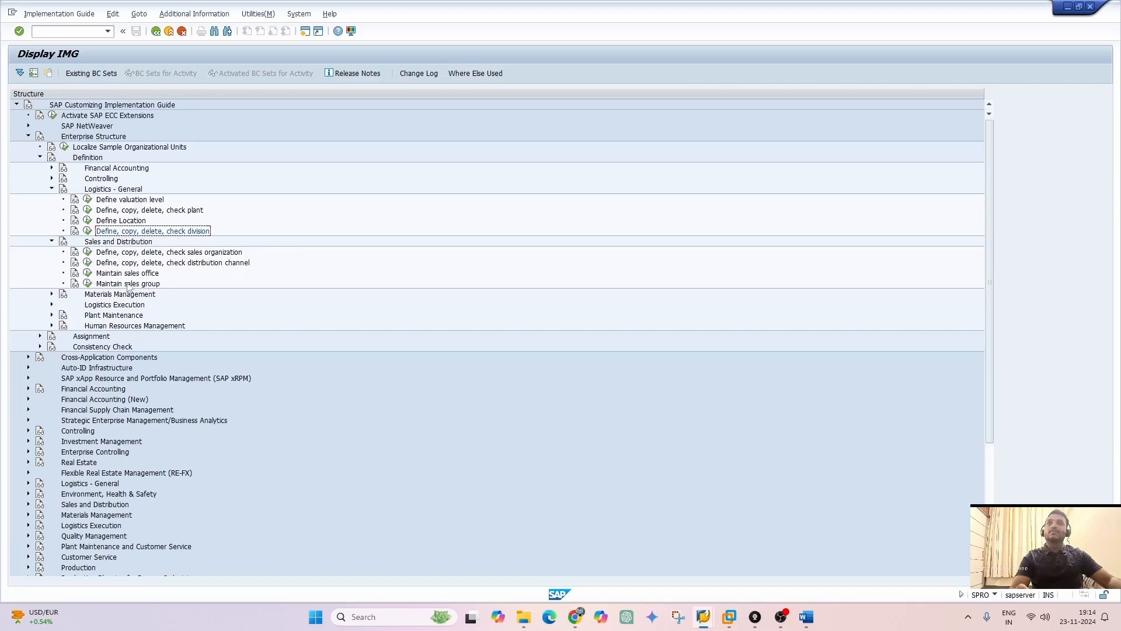
click(52, 168)
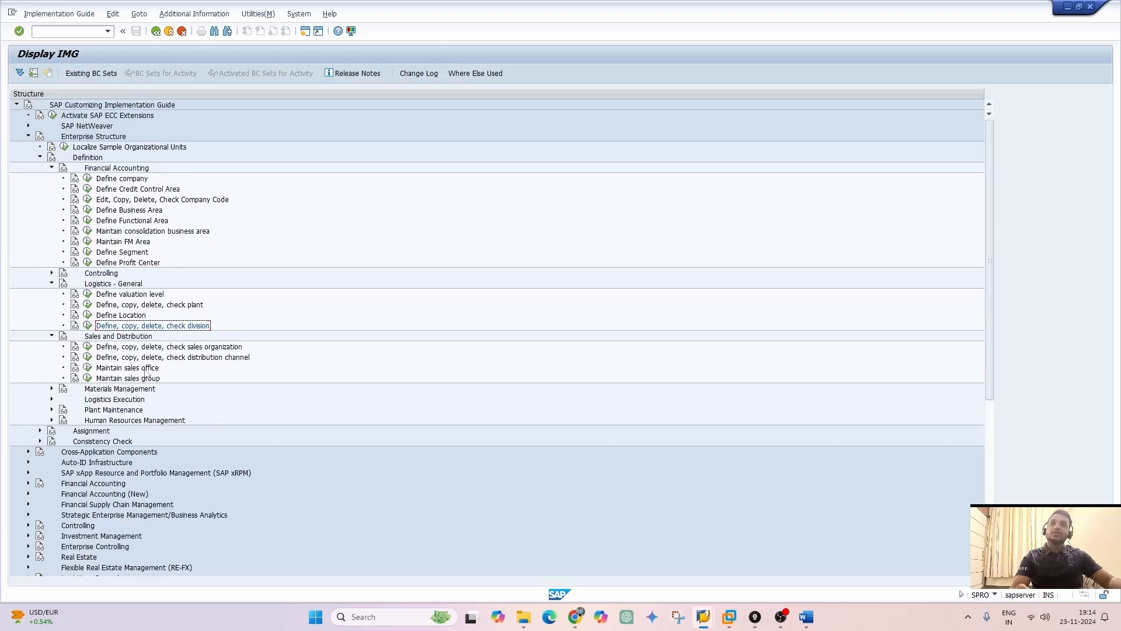
scroll(167, 499, down, 1)
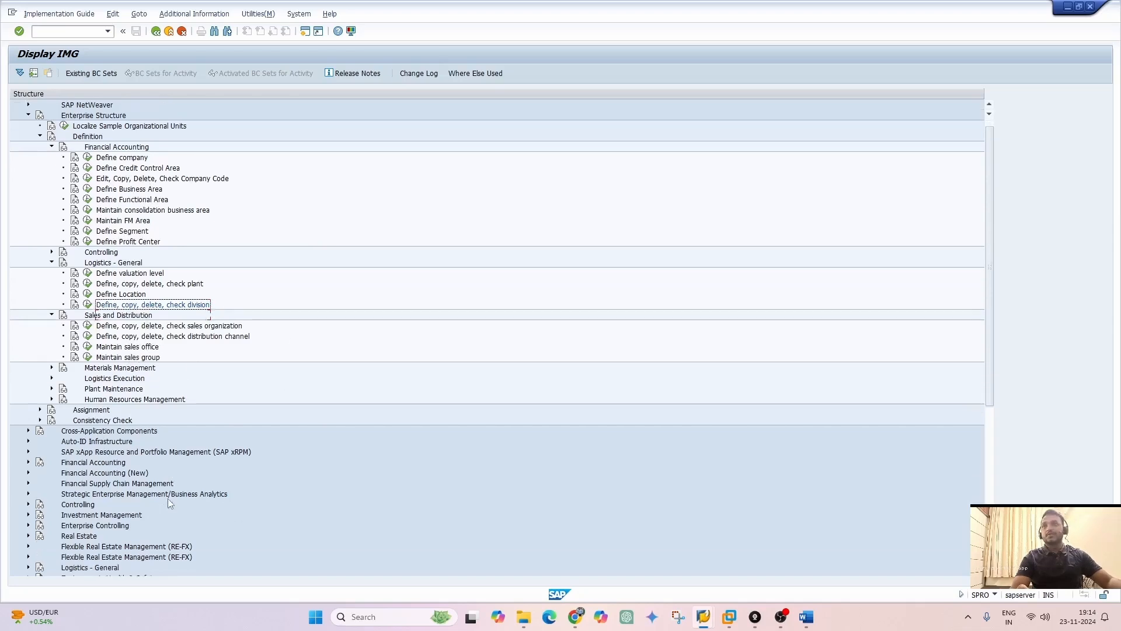
key(alt+Tab)
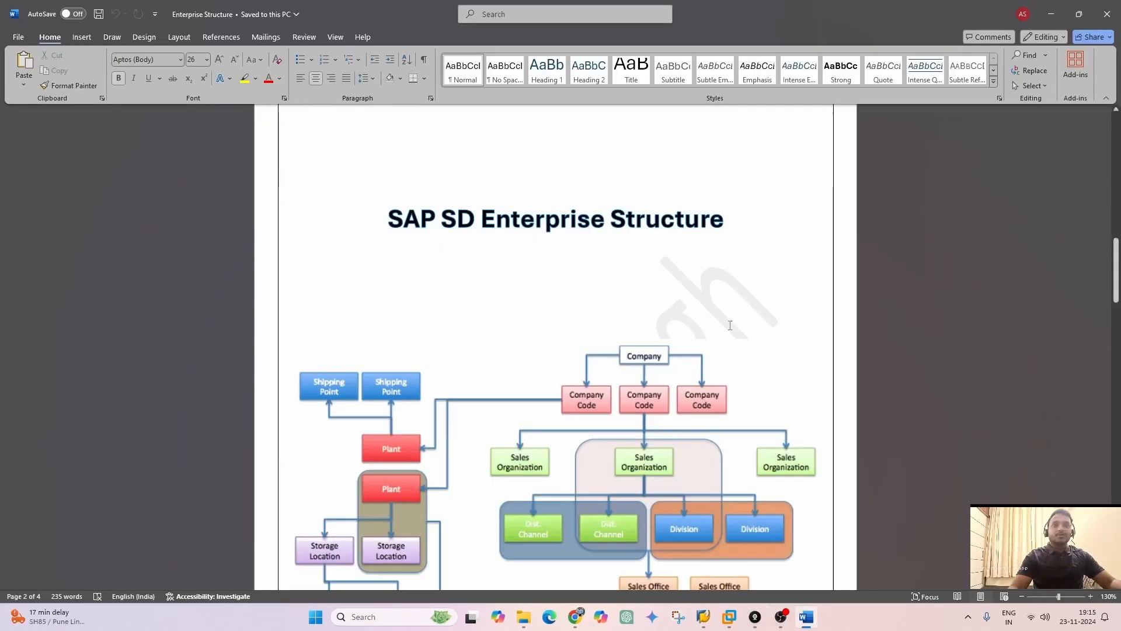